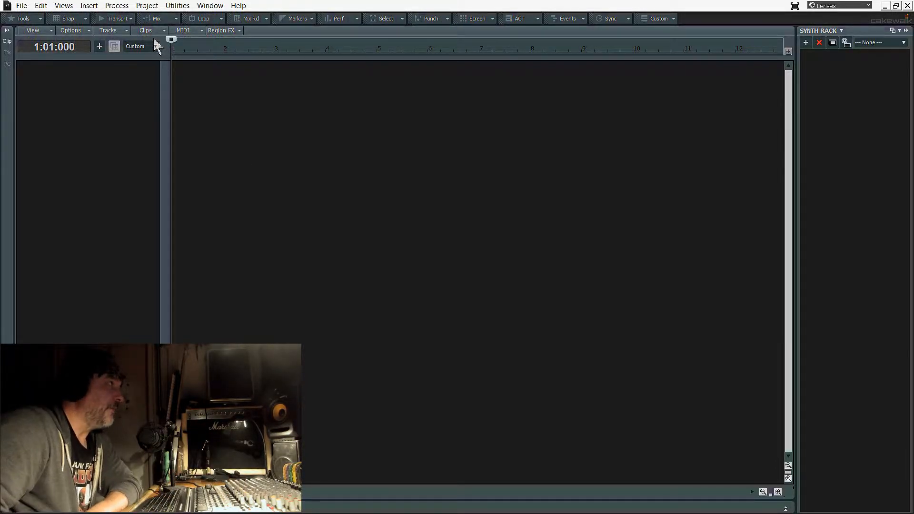
Insert the Addictive Drums 2 soft synth with a MIDI source track, a synth track folder and all synth audio outputs in mono
click(89, 6)
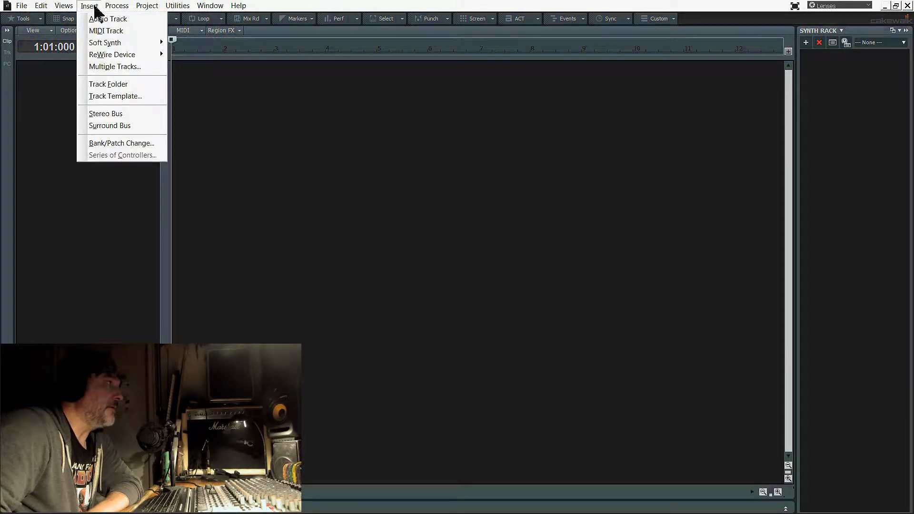
mouse_move(101, 45)
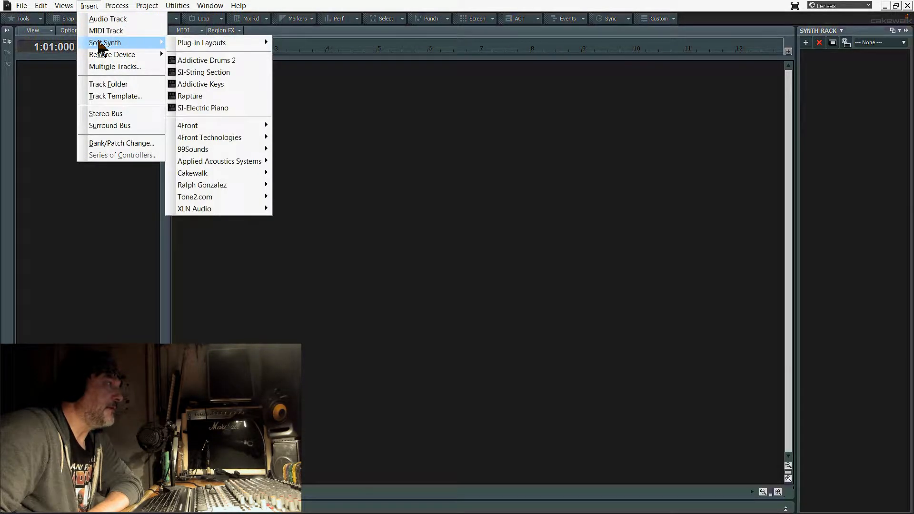
click(210, 61)
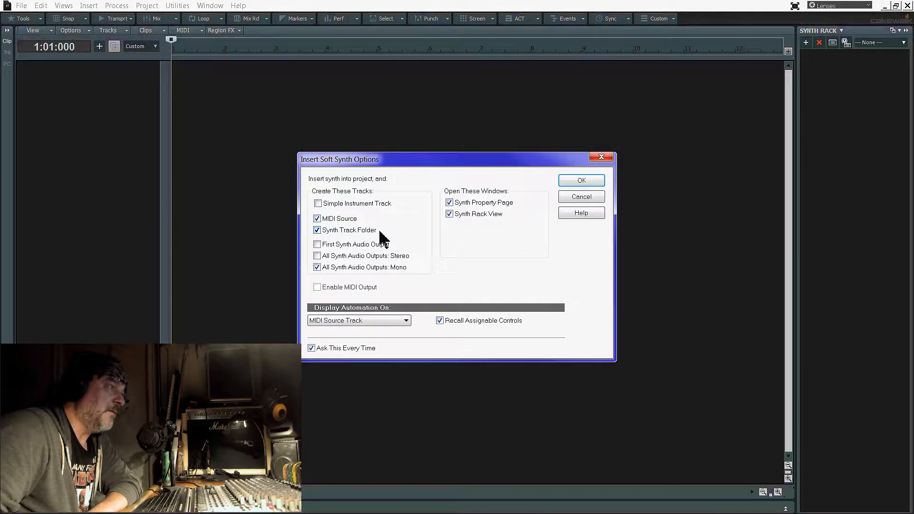
click(317, 231)
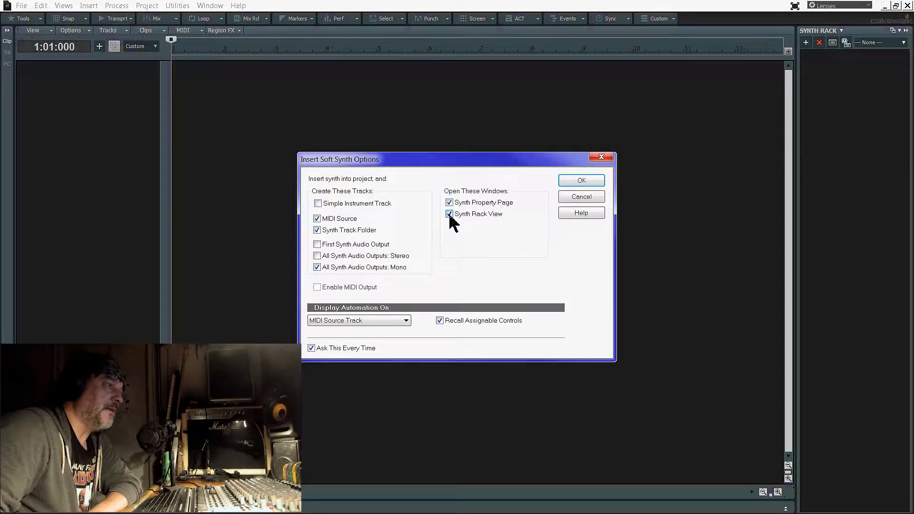
click(581, 181)
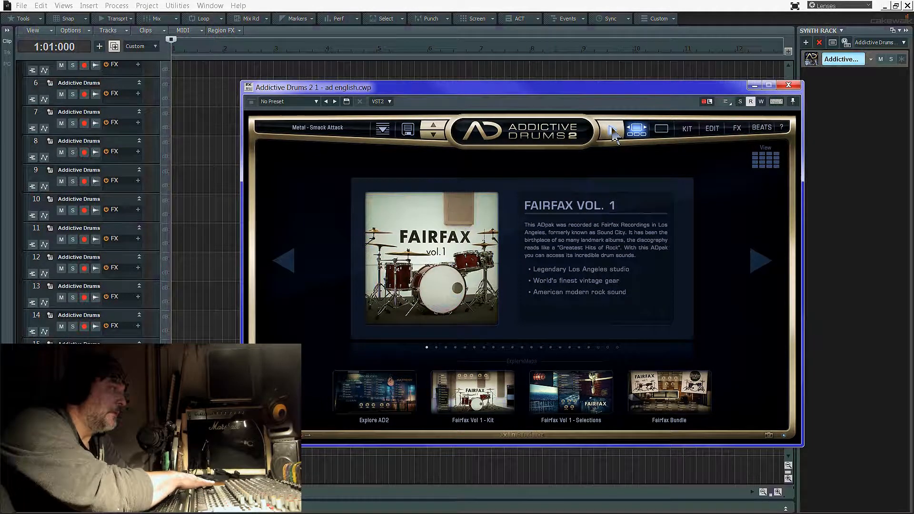
Show the start of the new track list and open the kit page of Addictive Drums 2
click(114, 218)
scroll(114, 218, up, 5)
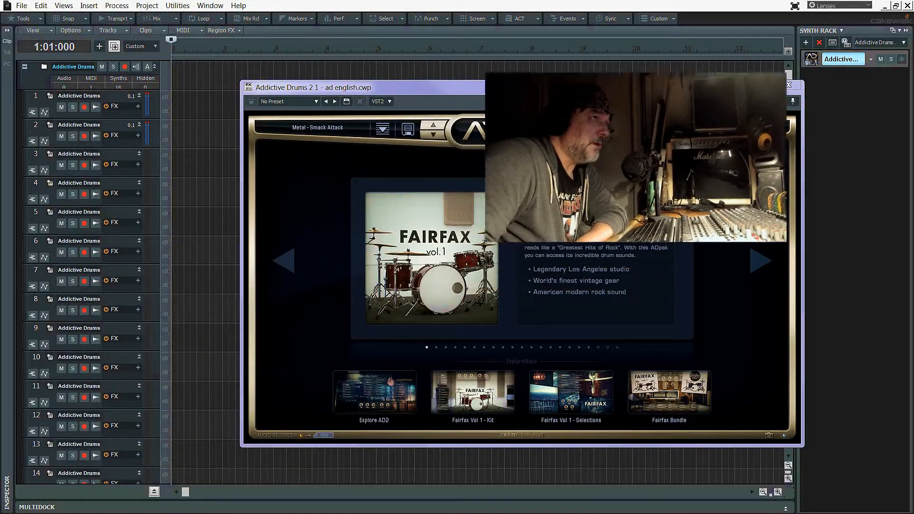
click(669, 128)
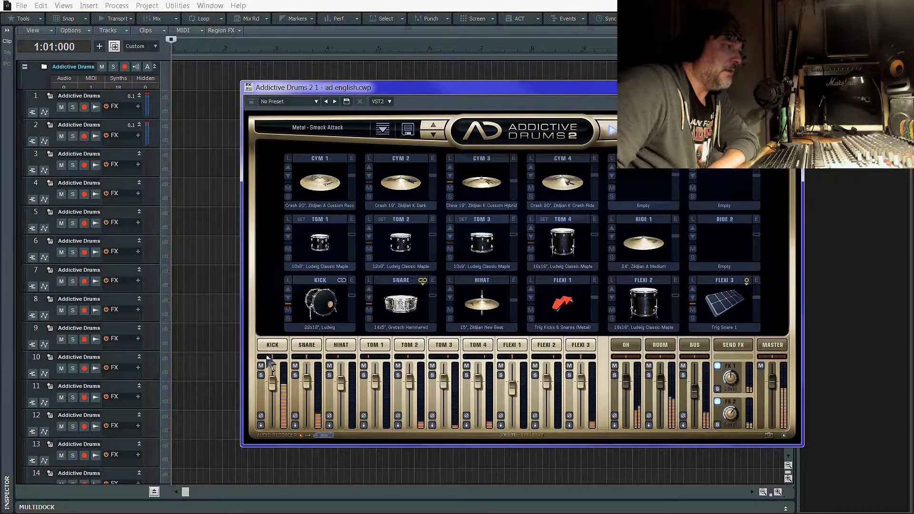
click(261, 426)
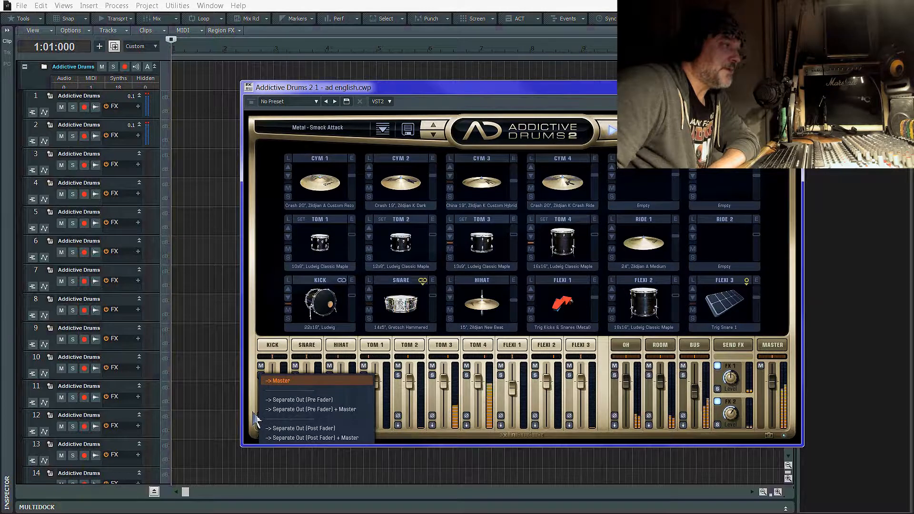
click(261, 426)
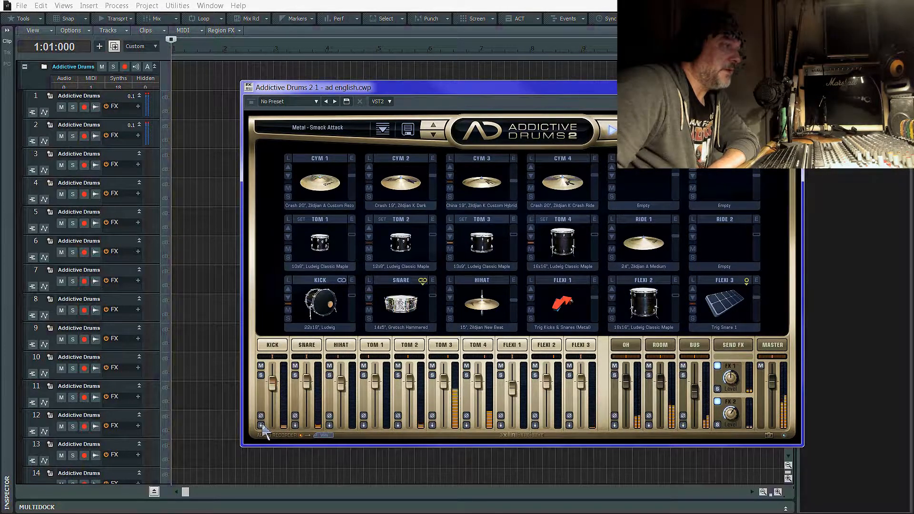
click(262, 425)
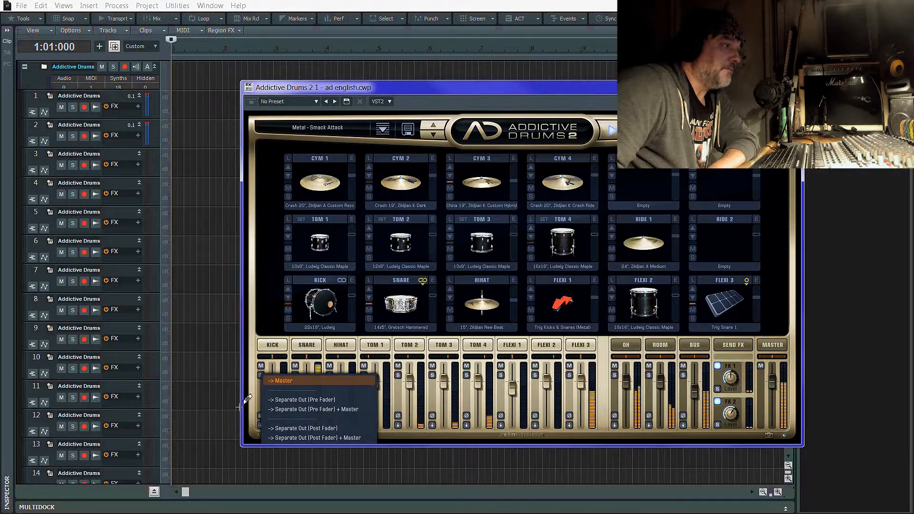
click(257, 425)
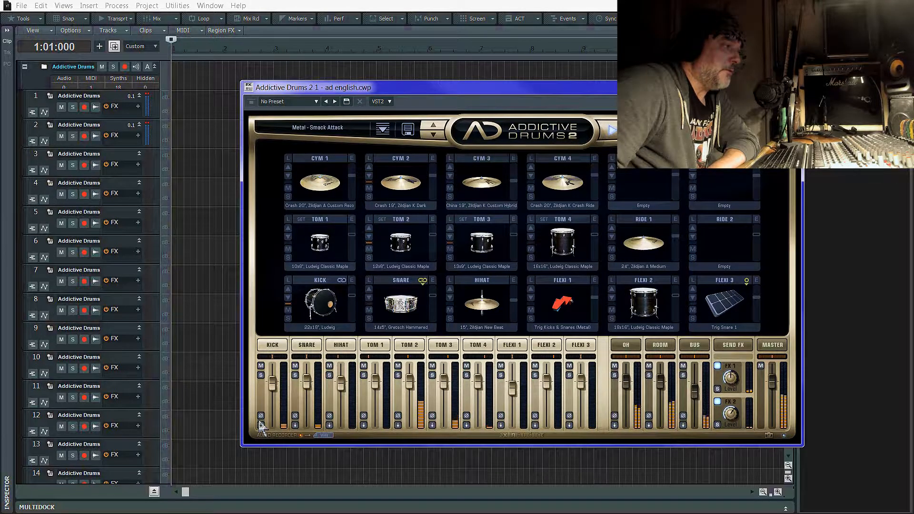
Route the kick, hi-hat and Tom 1 channels to Separate Out (Post Fader)
click(261, 425)
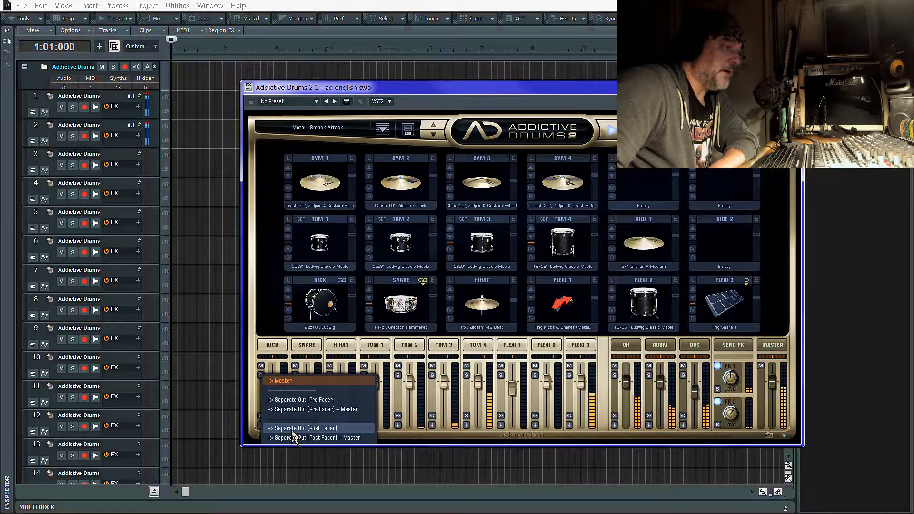
click(293, 430)
click(330, 425)
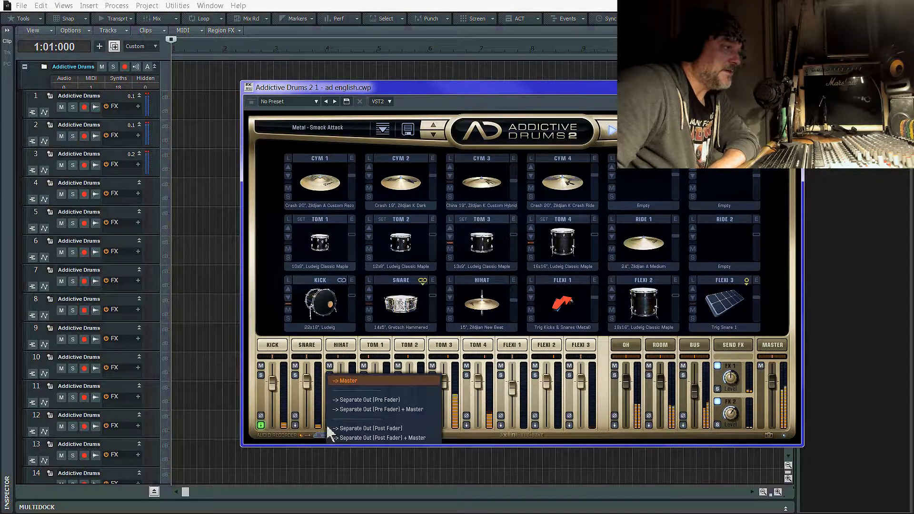
click(345, 433)
click(363, 425)
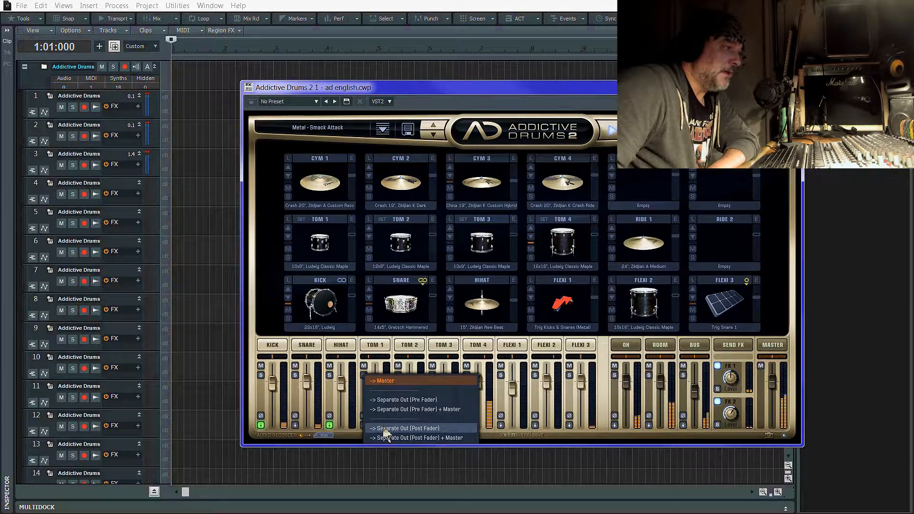
click(384, 433)
Route the Tom 2, Tom 3 and Tom 4 channels to Separate Out (Post Fader)
click(398, 426)
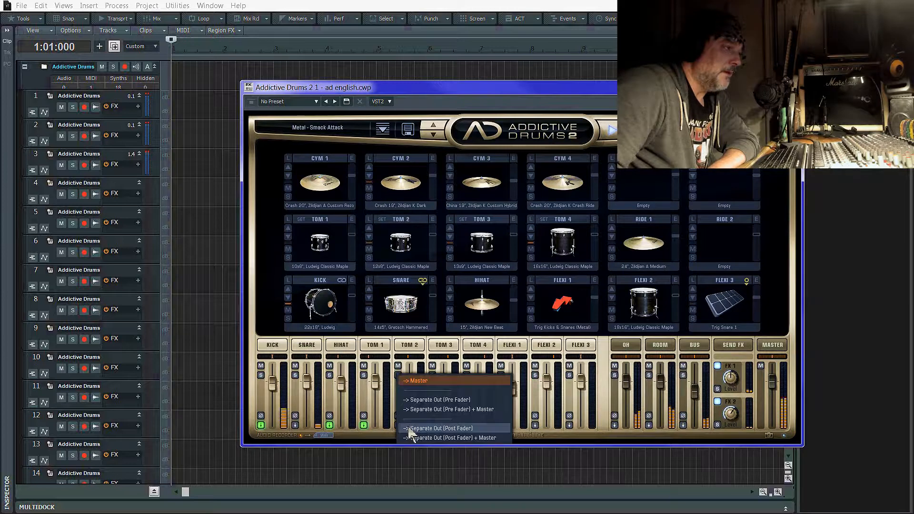
click(415, 433)
click(432, 425)
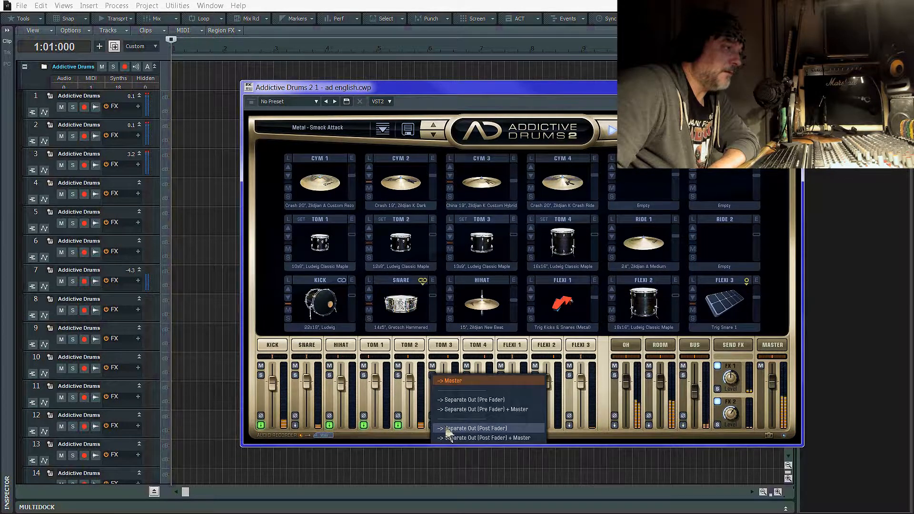
click(448, 433)
click(467, 425)
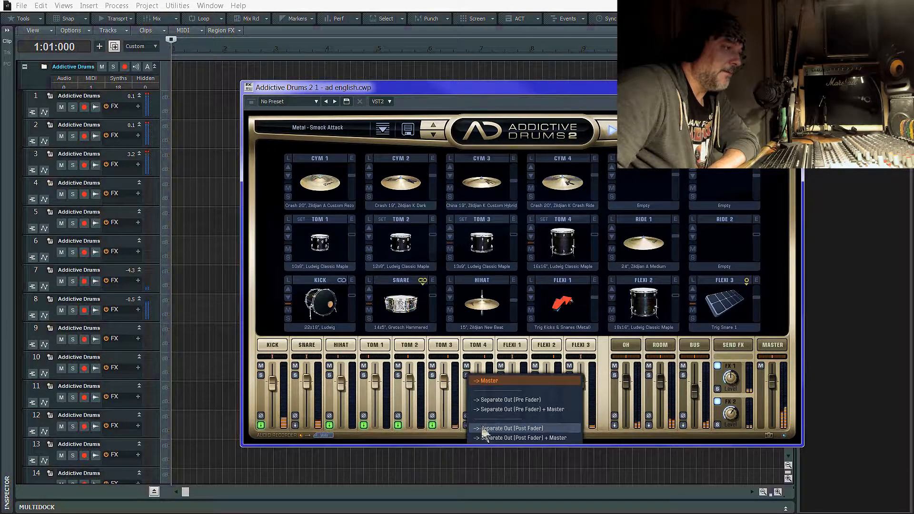
click(481, 433)
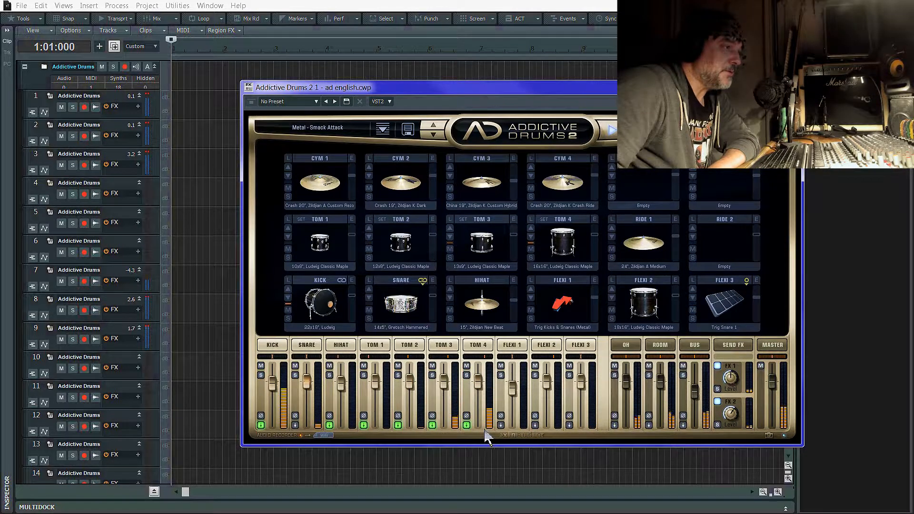
Route the Flexi 1, Flexi 2 and Flexi 3 channels to Separate Out (Post Fader)
click(501, 425)
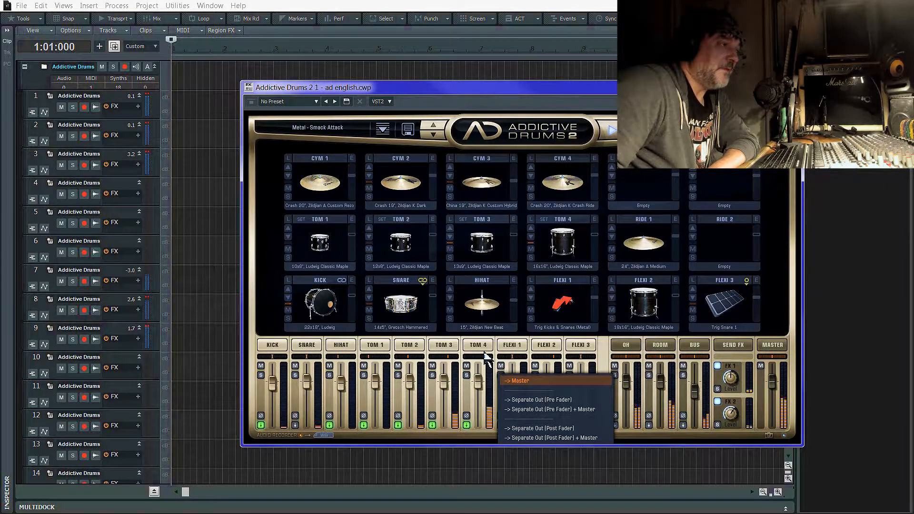
click(477, 379)
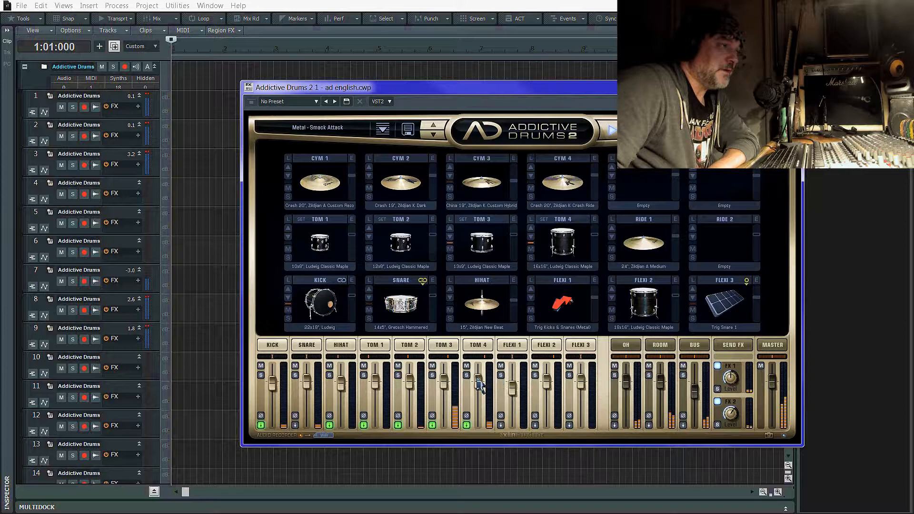
click(501, 426)
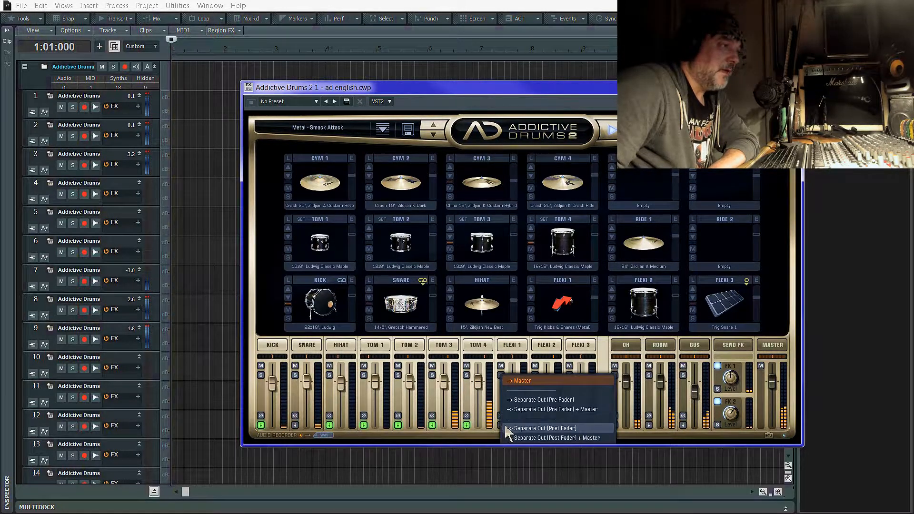
click(521, 432)
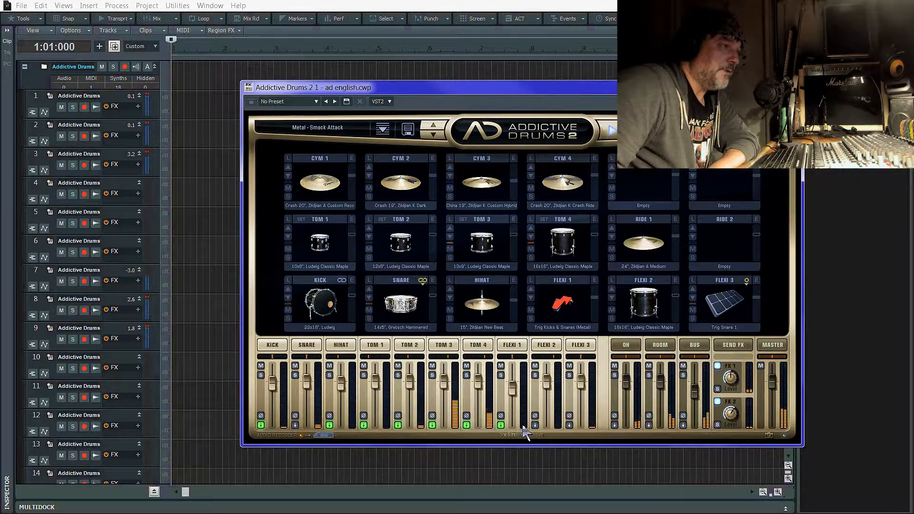
click(535, 426)
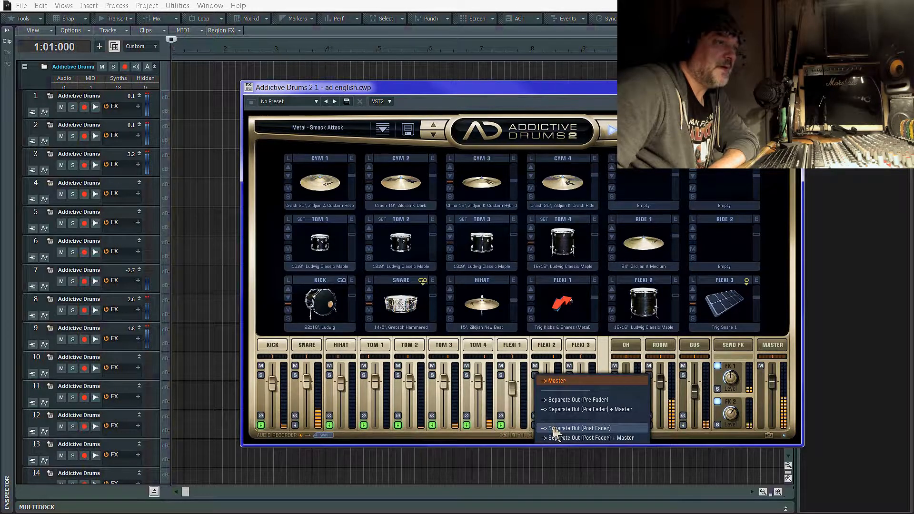
click(552, 428)
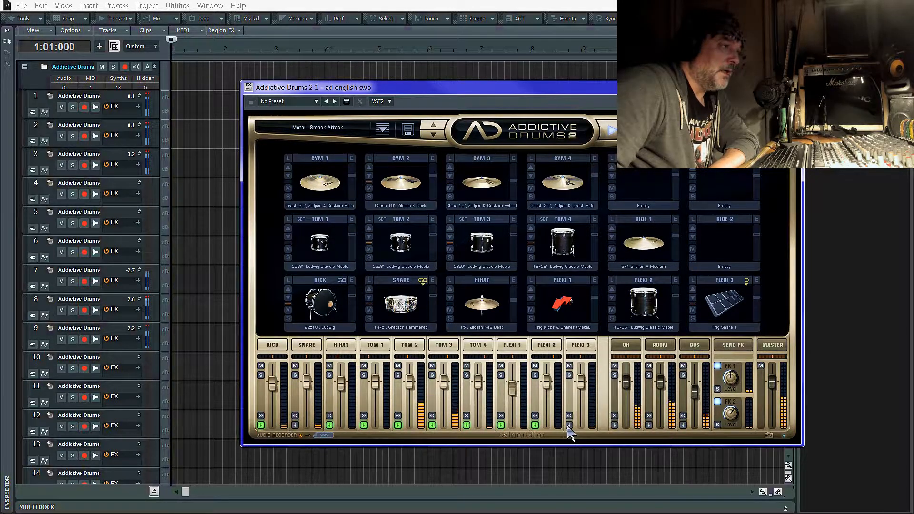
click(569, 426)
click(586, 430)
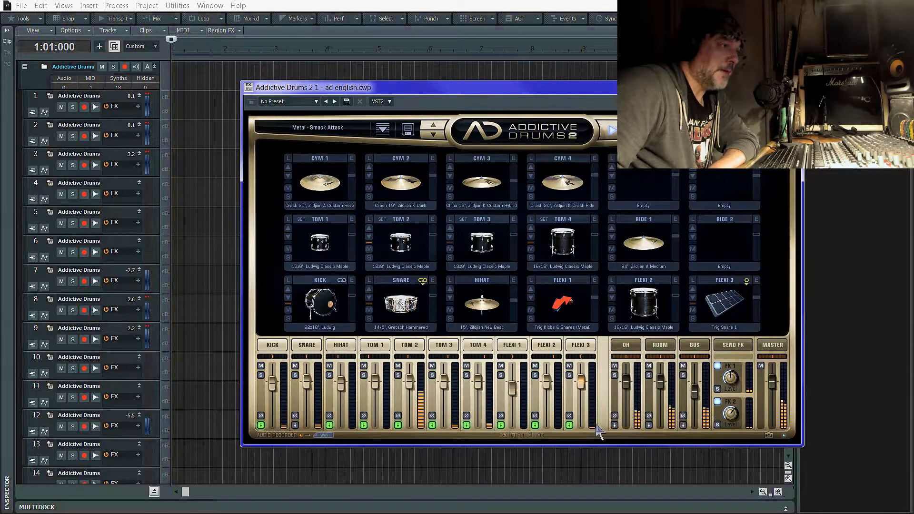
Route the overhead, room and bus channels to separate outputs, using Separate Out (Post Fader) for the bus
click(614, 425)
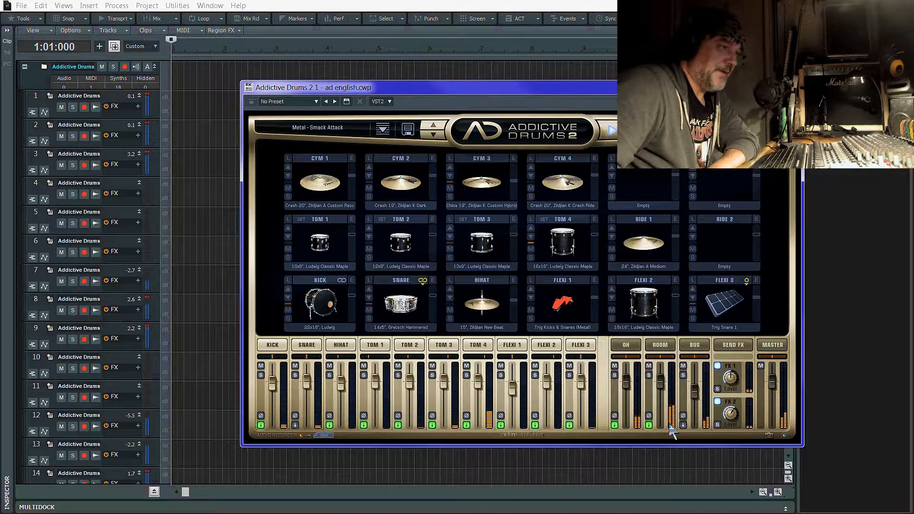
click(683, 425)
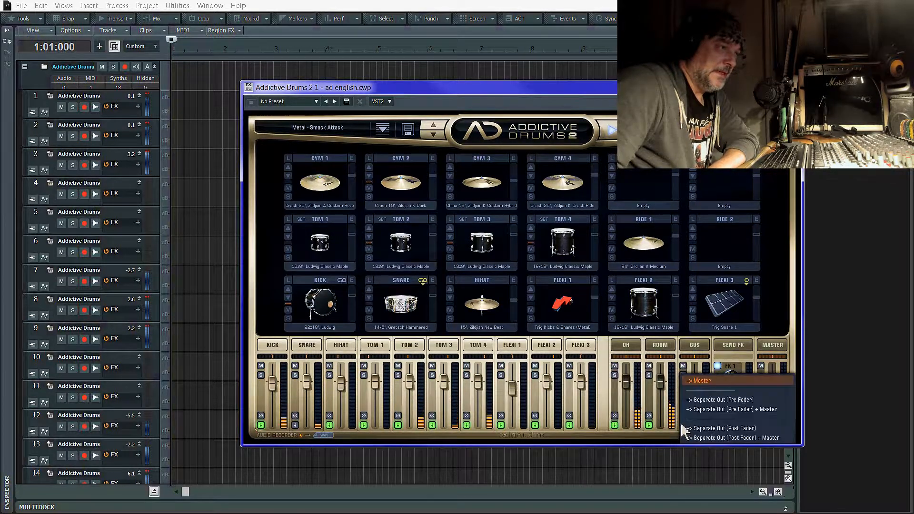
click(700, 430)
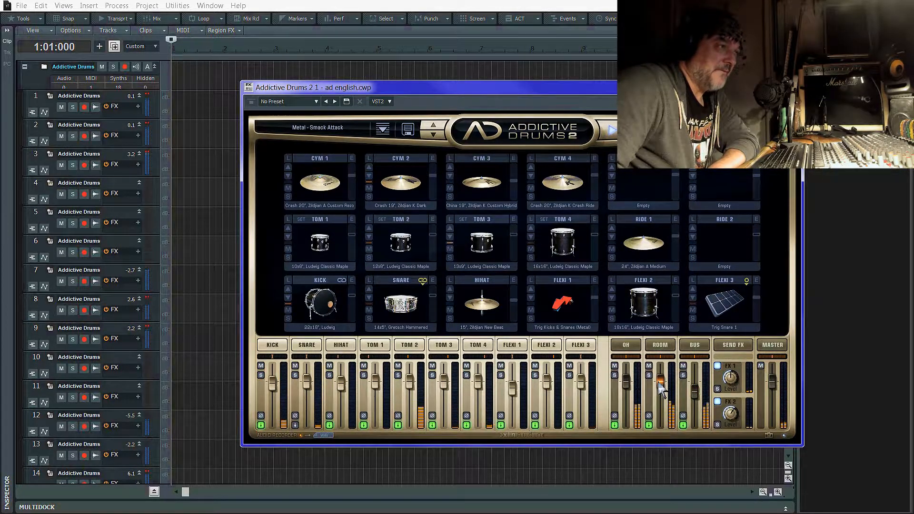
Adjust the room and master faders in the drum mixer and open the Send FX settings
drag(661, 388, 661, 394)
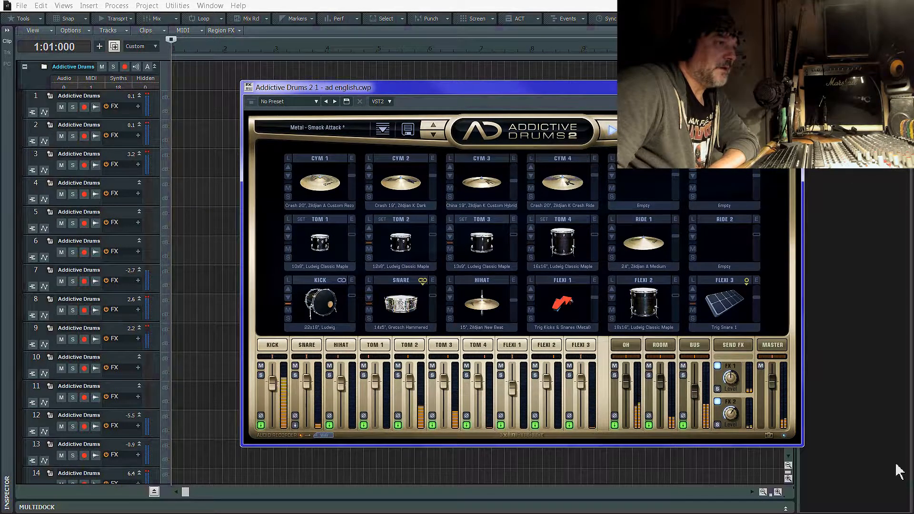
drag(771, 387, 775, 383)
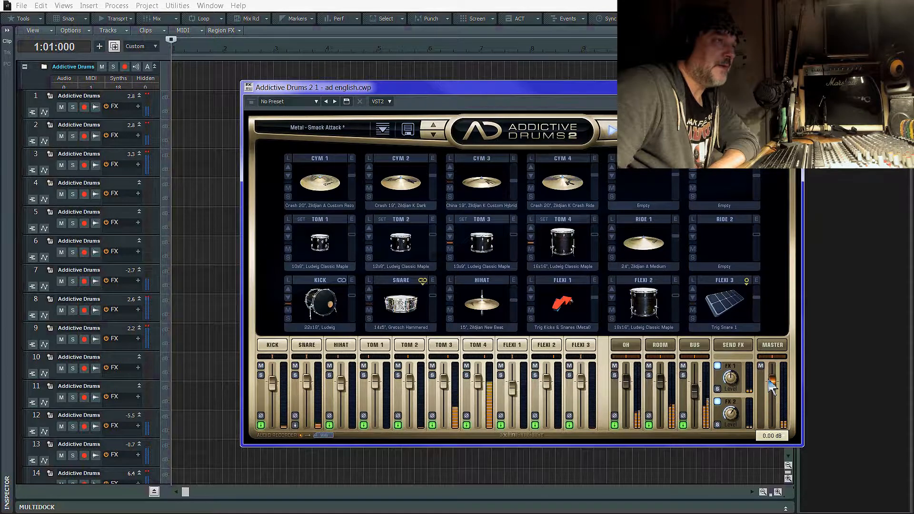
click(733, 345)
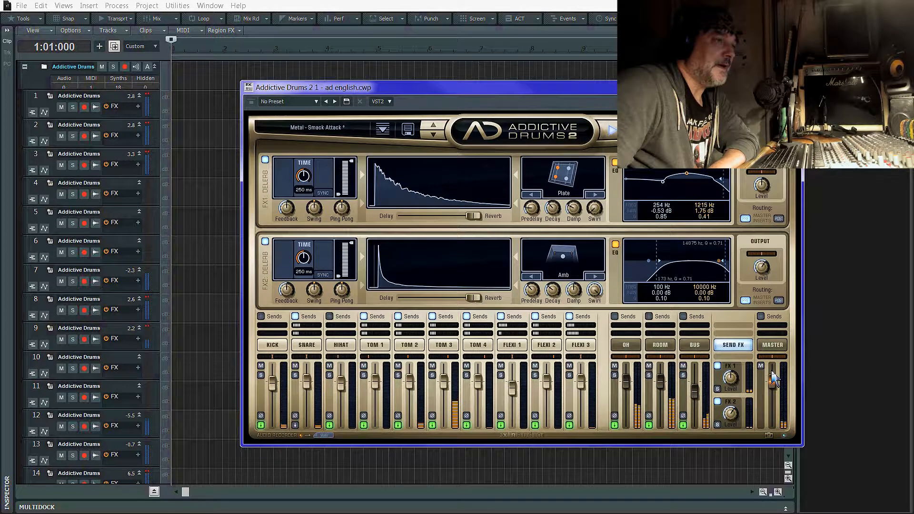
drag(773, 401, 775, 390)
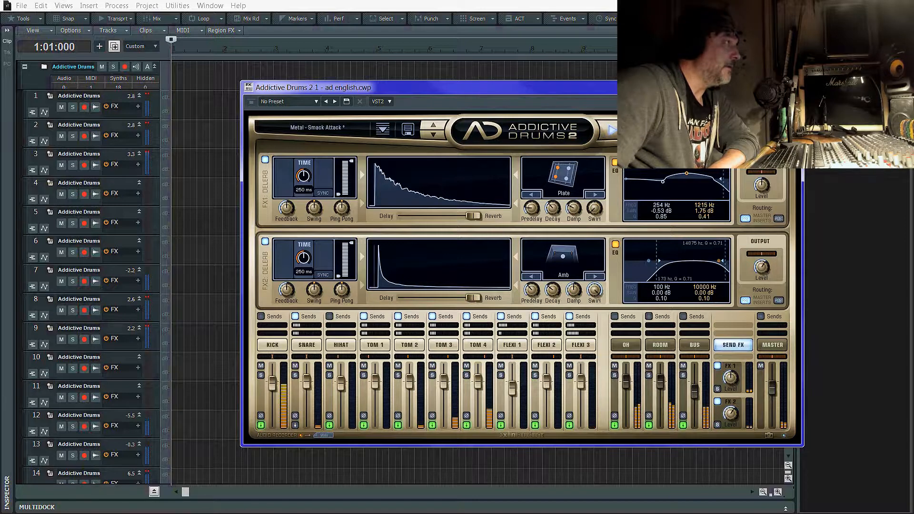
Minimize the drum plug-in window and look through the Addictive Drums tracks down to track 19
click(755, 87)
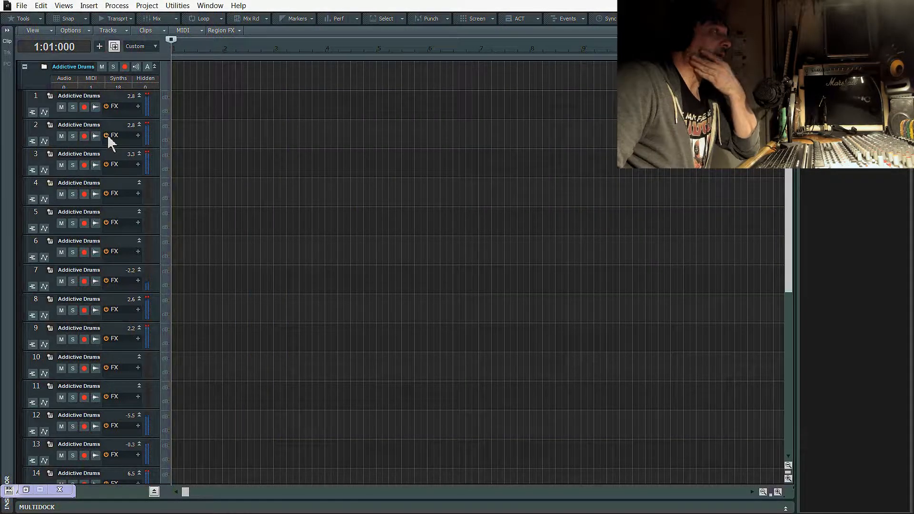
scroll(114, 313, down, 3)
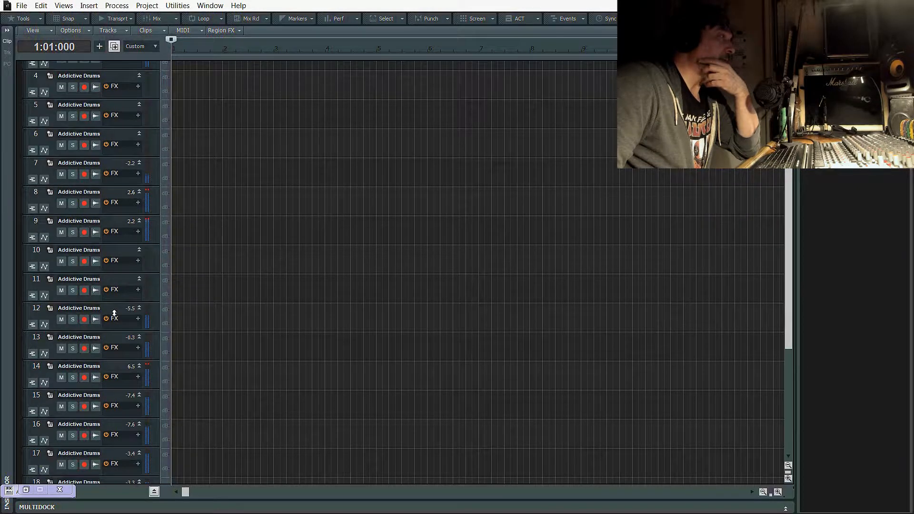
scroll(114, 312, down, 1)
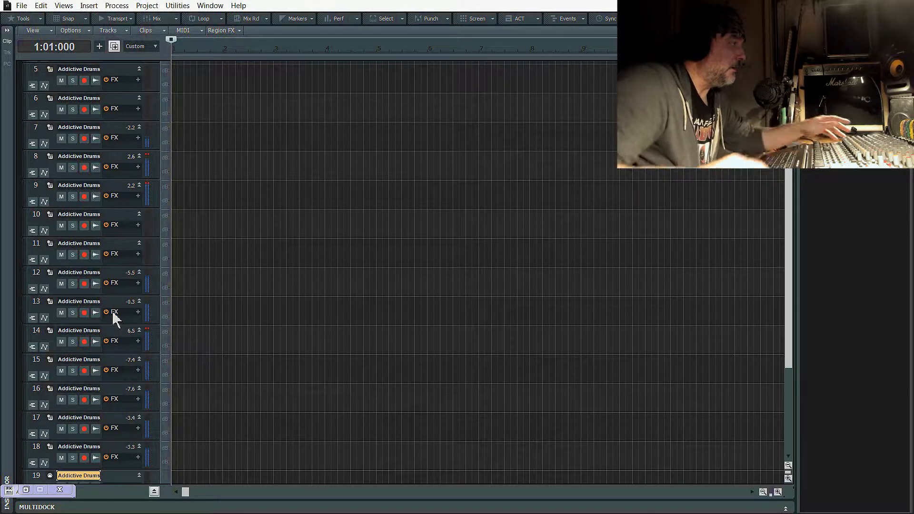
Restore the drum plug-in window and try to place the Master Metal Groove 03 Diabolic Groove (Bridge) beat on track 19
scroll(106, 367, down, 3)
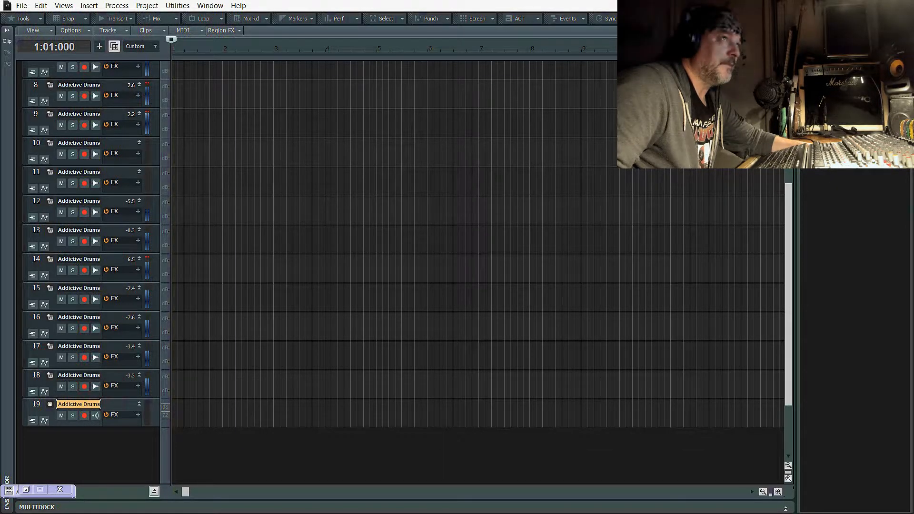
click(27, 489)
click(743, 129)
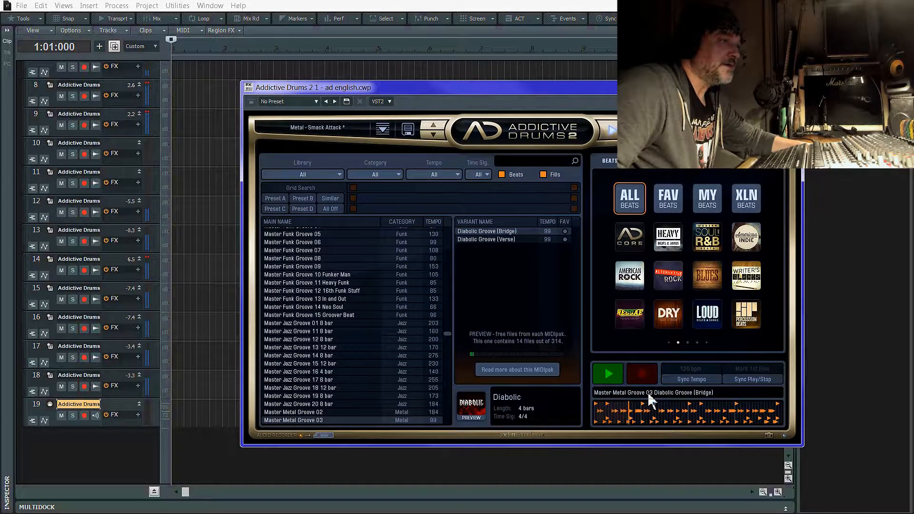
drag(648, 396, 196, 417)
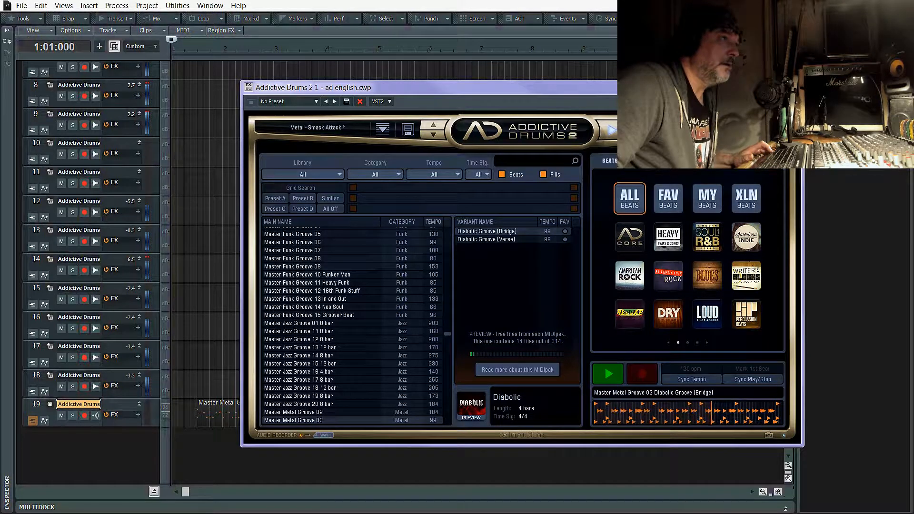
Undo the groove placement on track 19, restart the beat preview and minimize the plug-in window
click(613, 130)
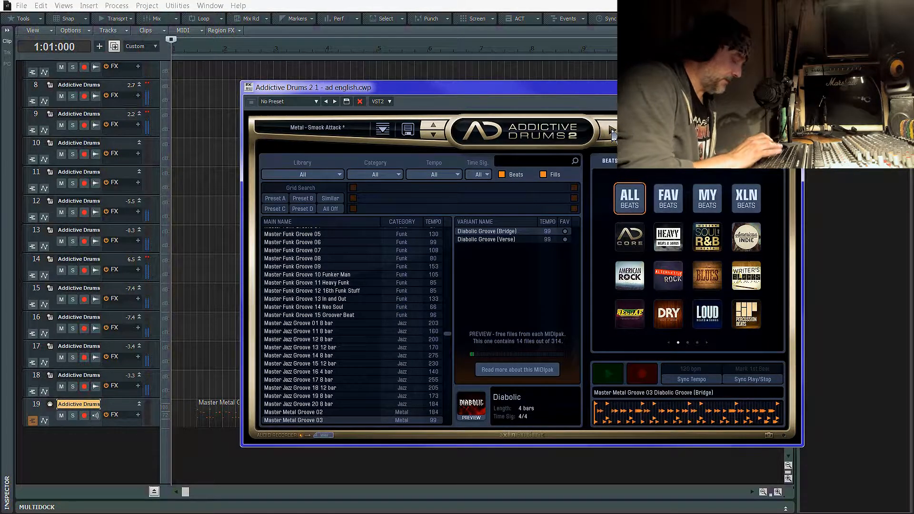
key(ctrl+z)
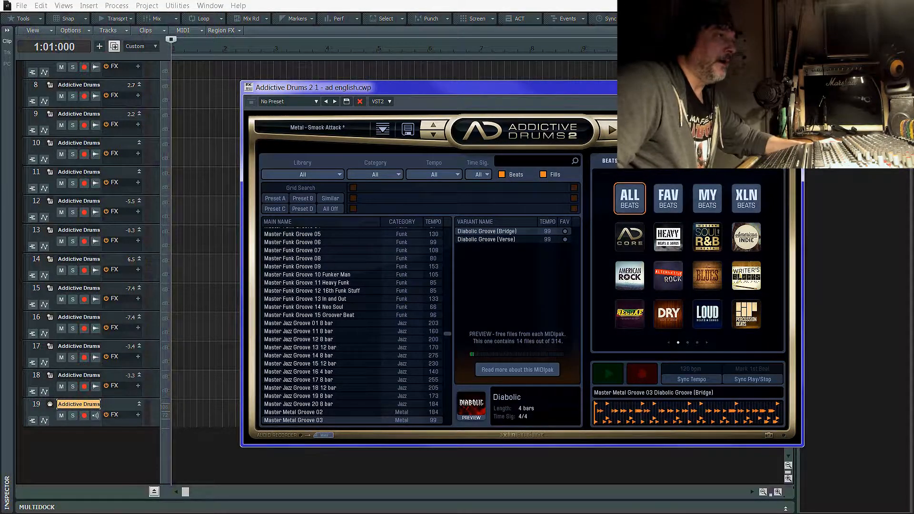
click(615, 131)
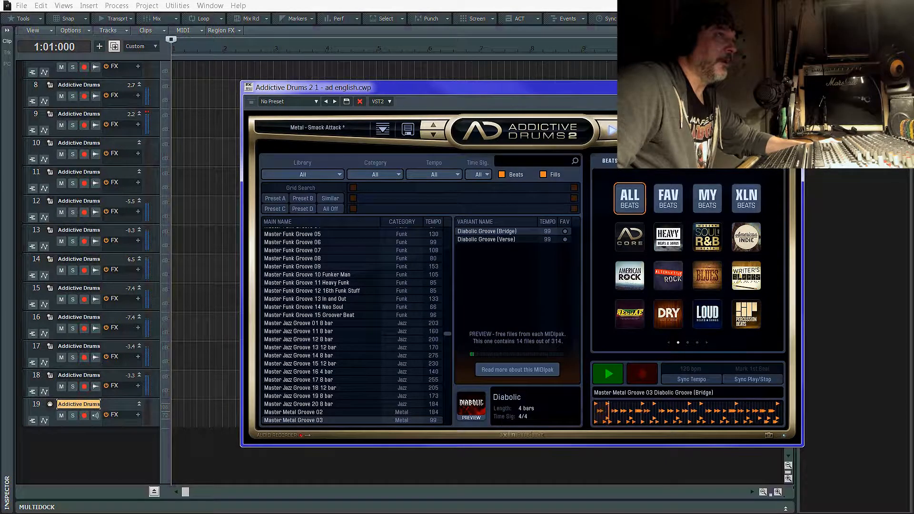
click(755, 86)
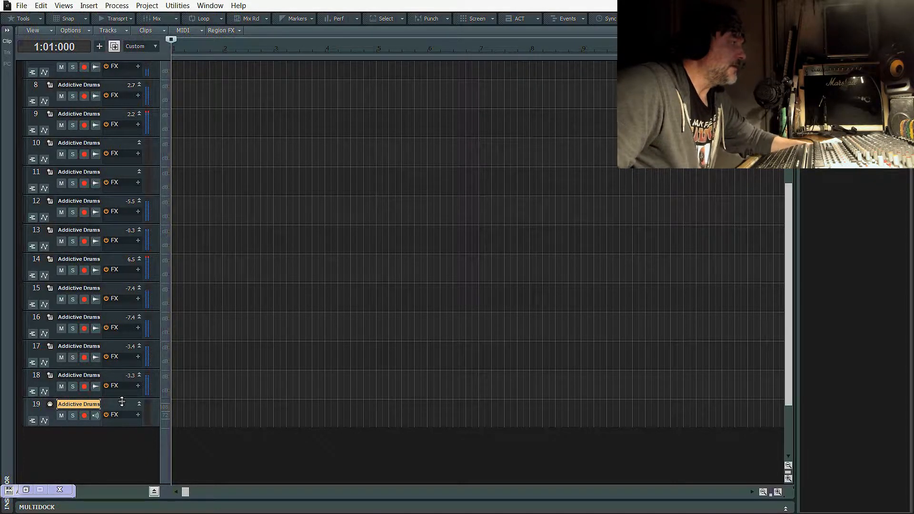
Move the Addictive Drums MIDI track from position 19 up to the first position in the track folder
drag(122, 402, 125, 374)
drag(121, 282, 116, 350)
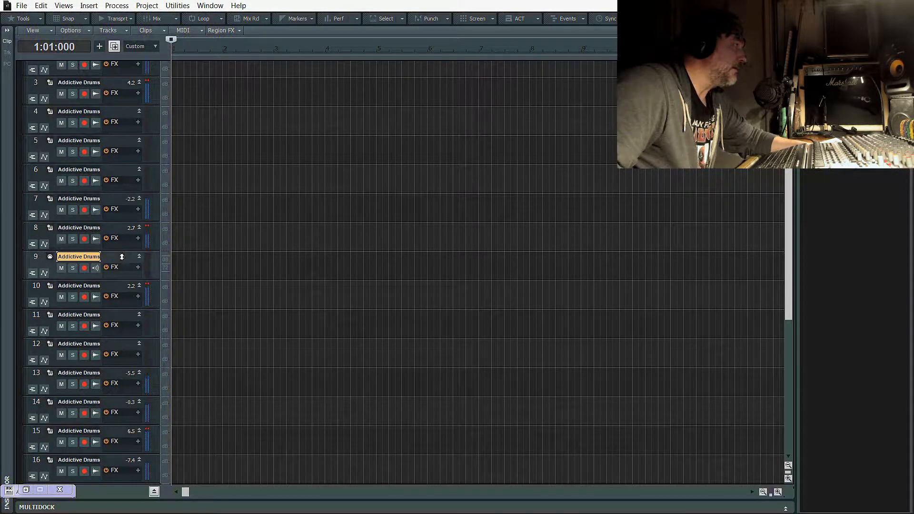
drag(121, 112, 121, 110)
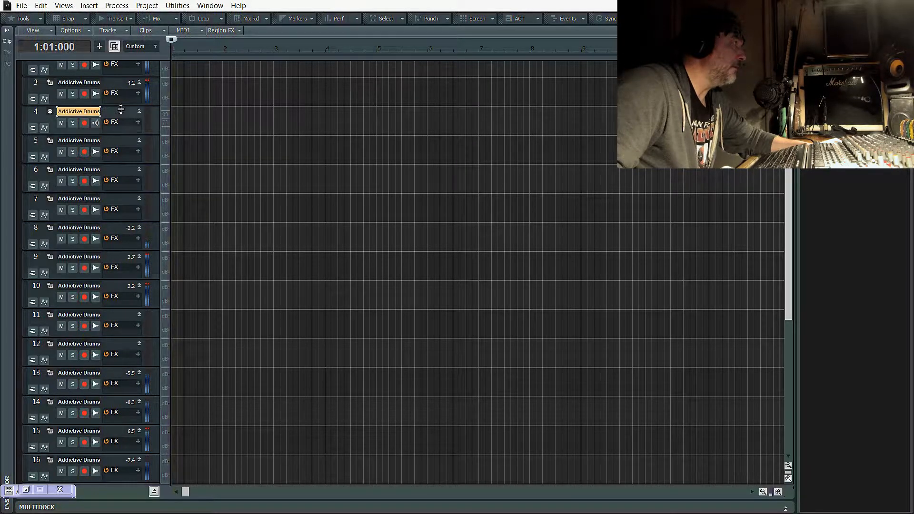
scroll(121, 112, up, 3)
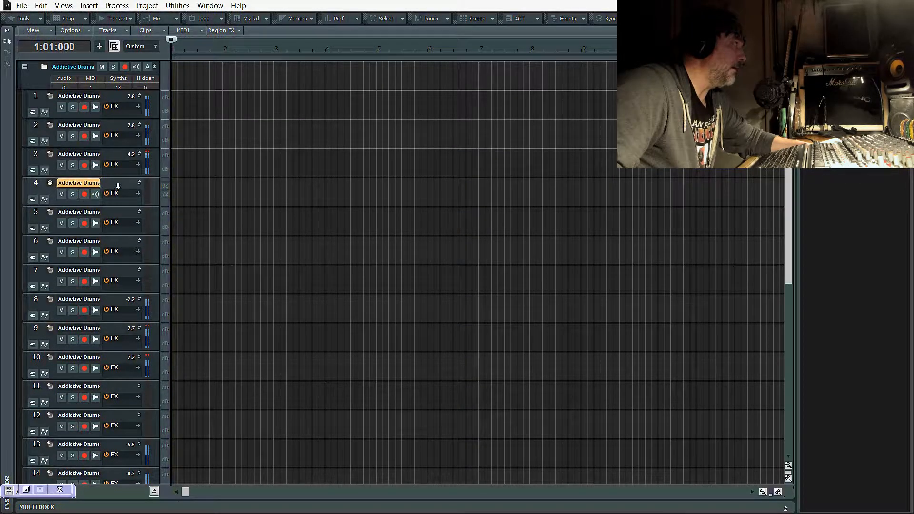
drag(118, 99, 115, 97)
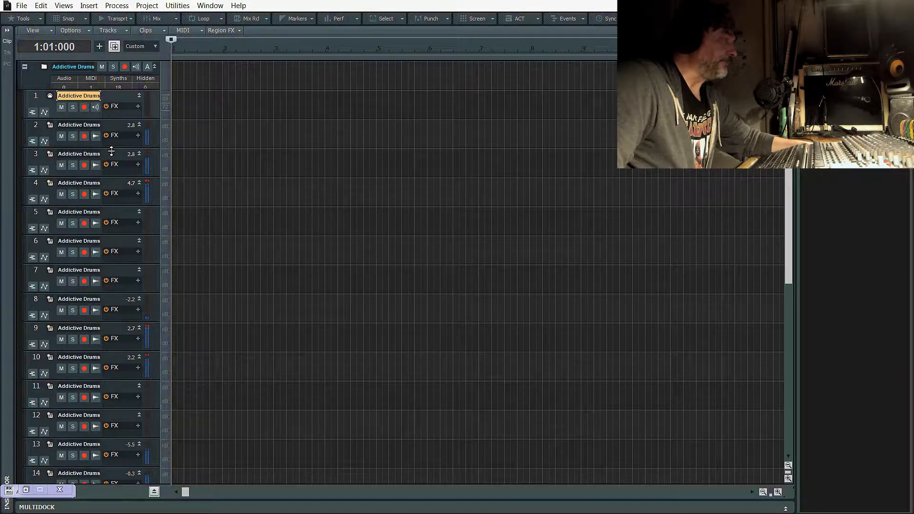
Expand track 2 until its input setting shows and check which Addictive Drums 2 output feeds it
drag(111, 151, 114, 185)
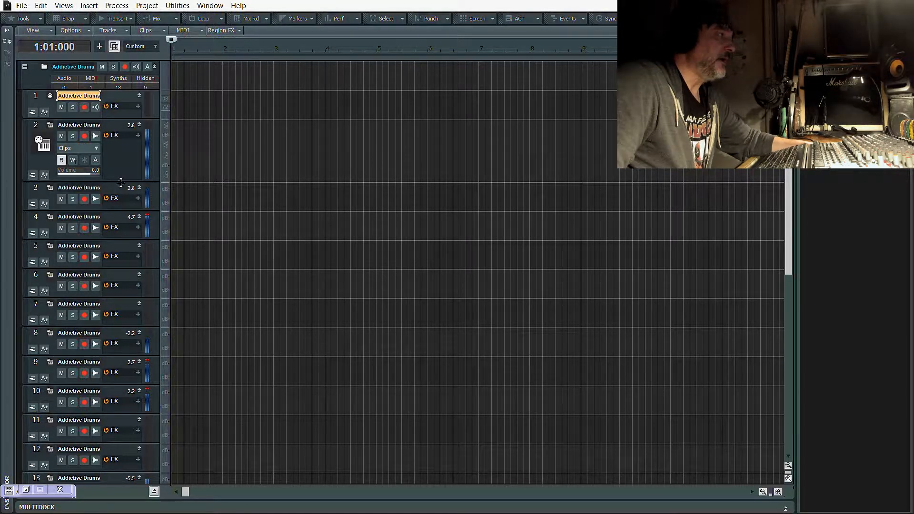
mouse_move(122, 185)
mouse_down()
mouse_move(121, 159)
mouse_move(121, 223)
mouse_move(118, 200)
mouse_up()
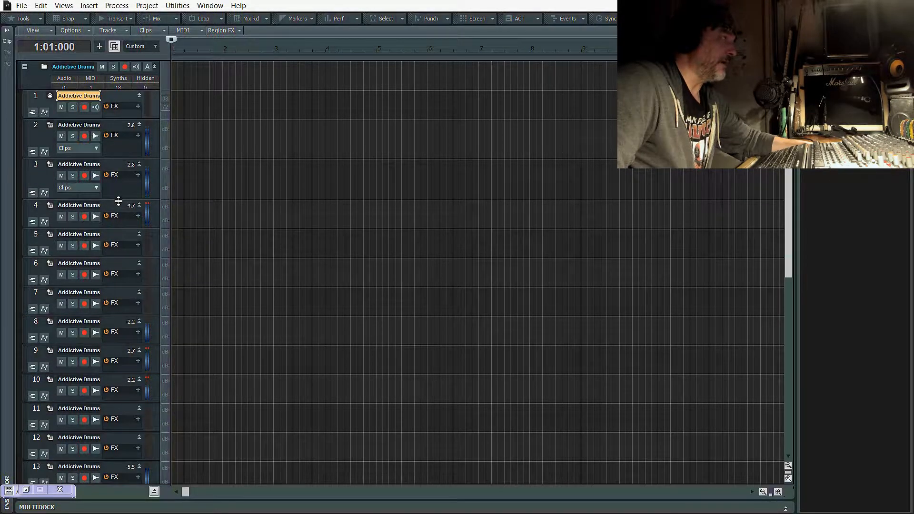
drag(108, 160, 102, 205)
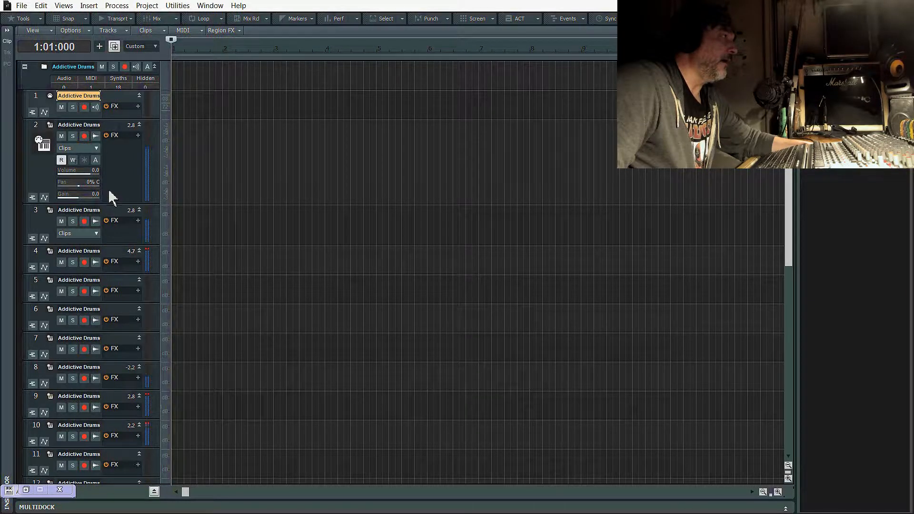
drag(112, 205, 116, 240)
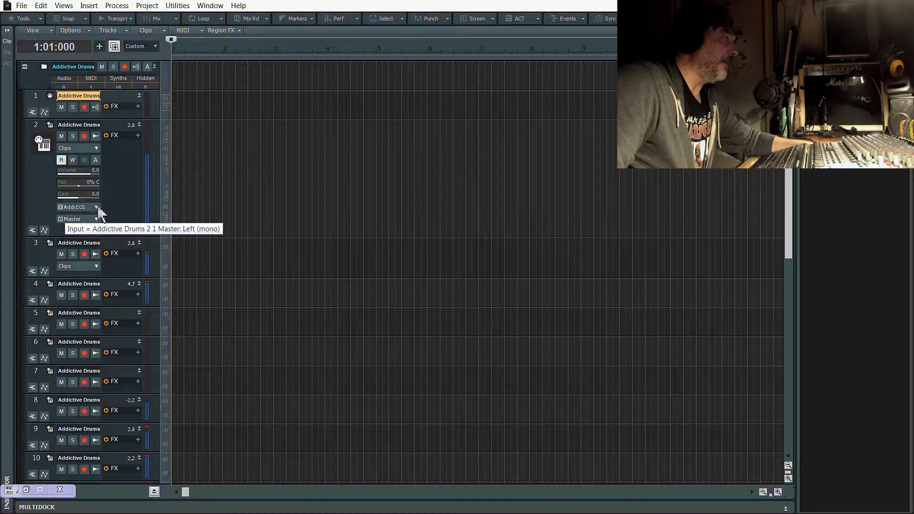
click(97, 208)
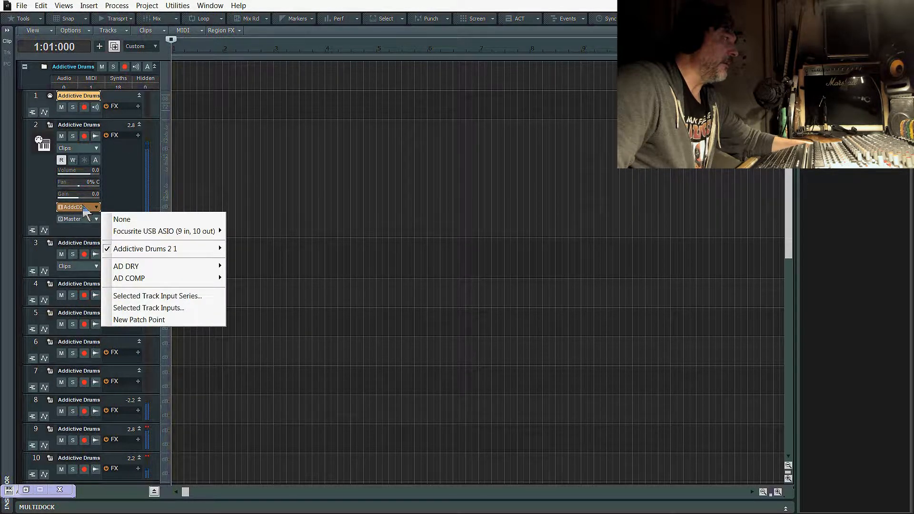
mouse_move(127, 248)
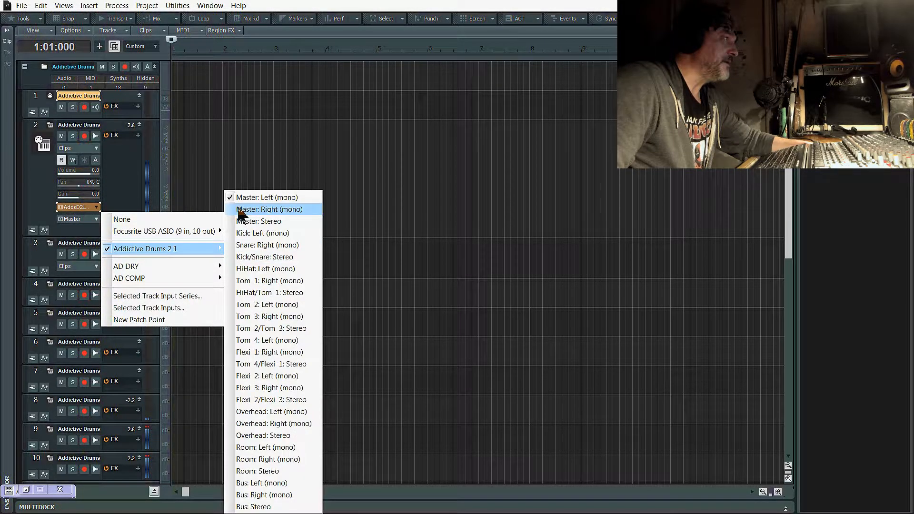
click(121, 201)
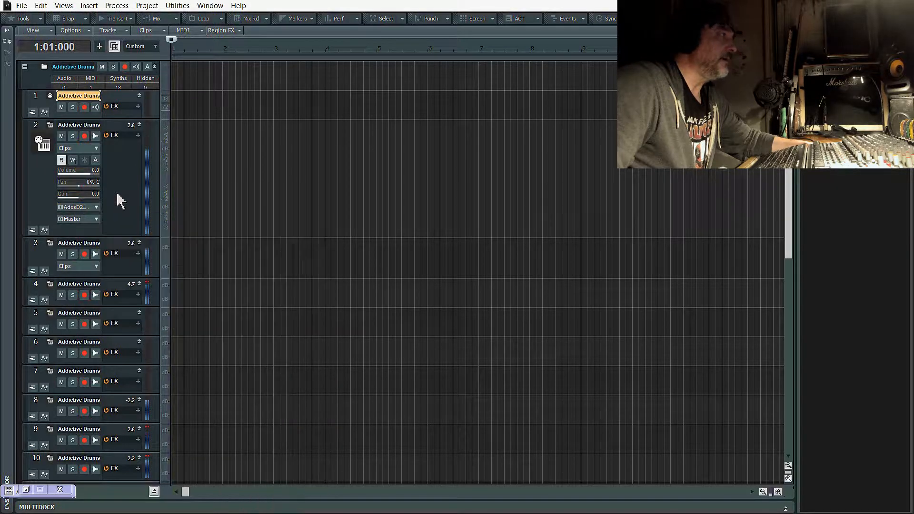
Rename track 2 as FX L
double_click(98, 125)
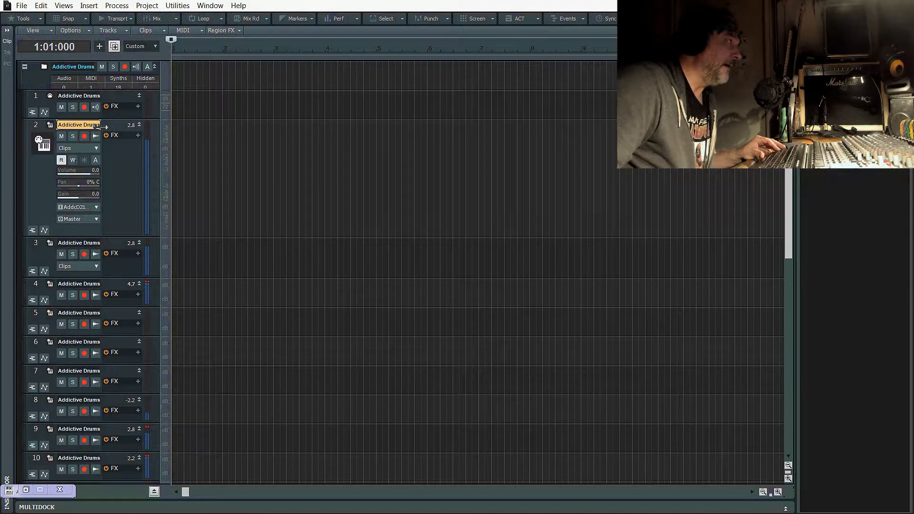
key(ctrl+v)
key(BackSpace)
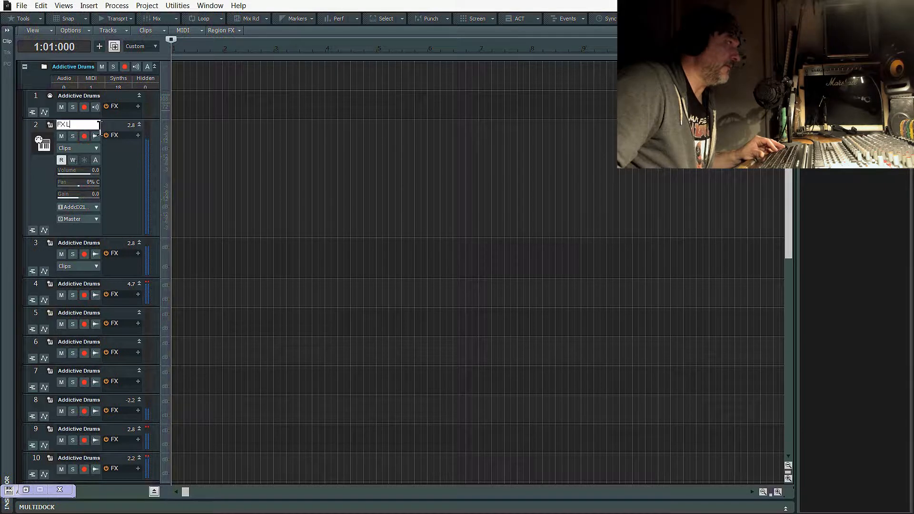
key(Return)
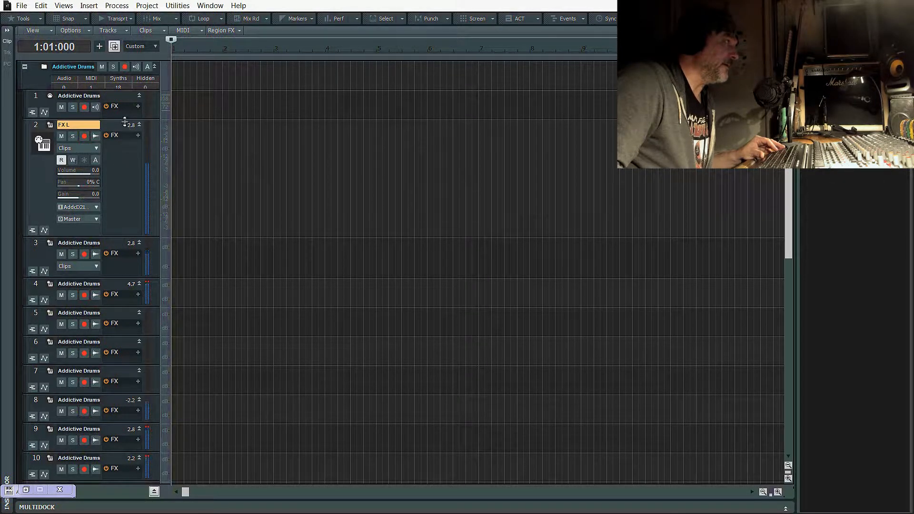
Expand track 1 and rename it as FX r
drag(124, 122, 125, 175)
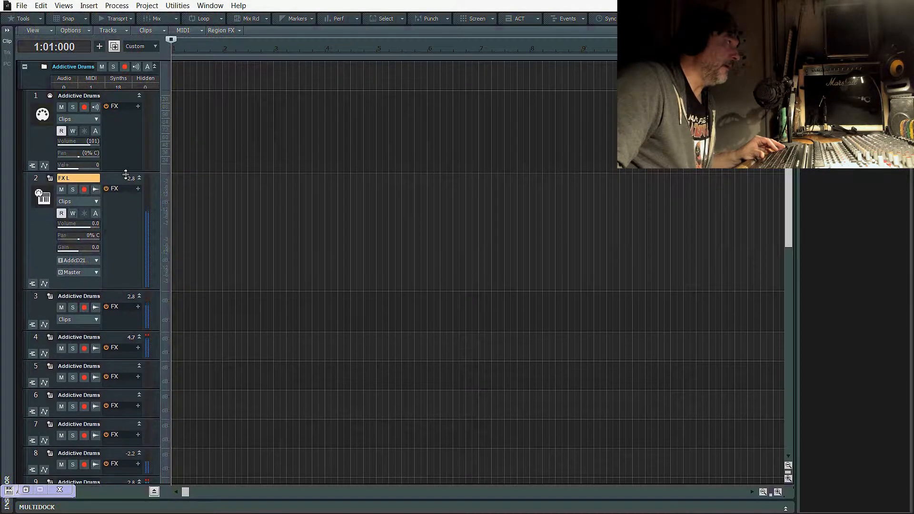
double_click(99, 96)
key(BackSpace)
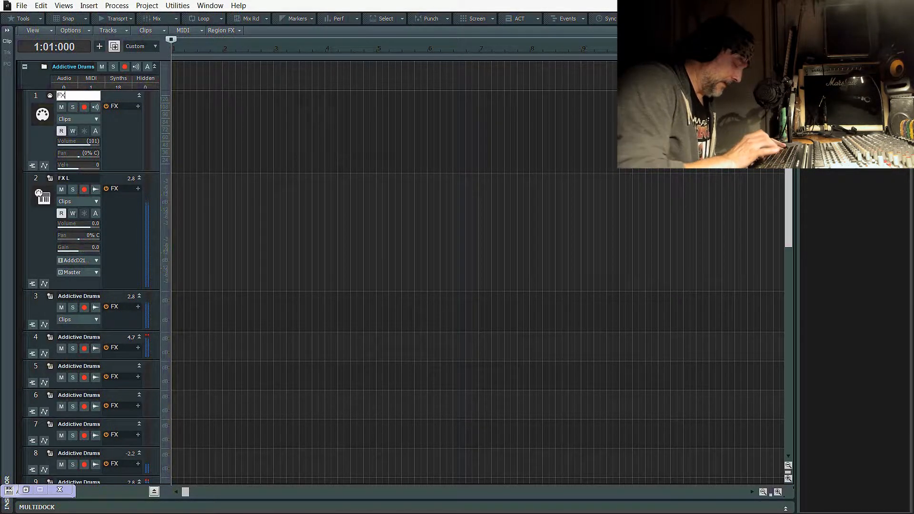
text(FX r)
key(Return)
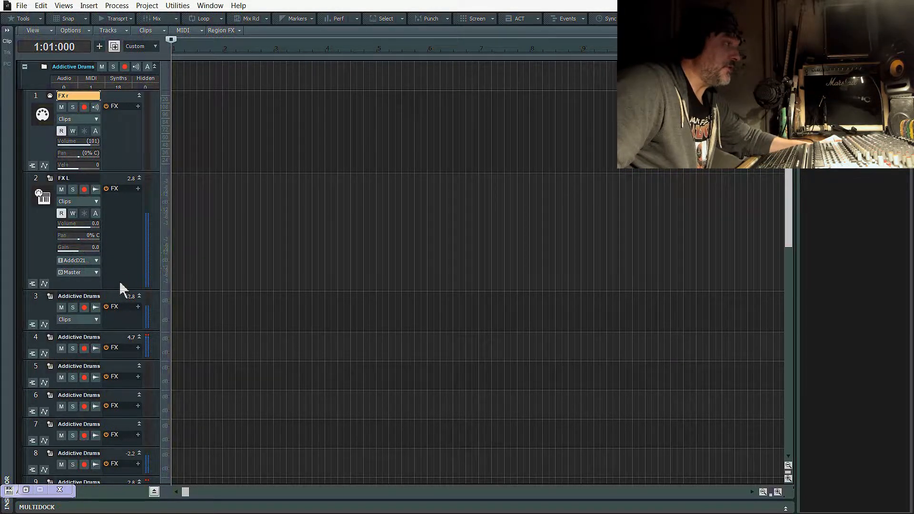
Collapse track 2, expand track 3 and check which Addictive Drums 2 output feeds track 3
drag(119, 289, 118, 201)
drag(117, 244, 117, 315)
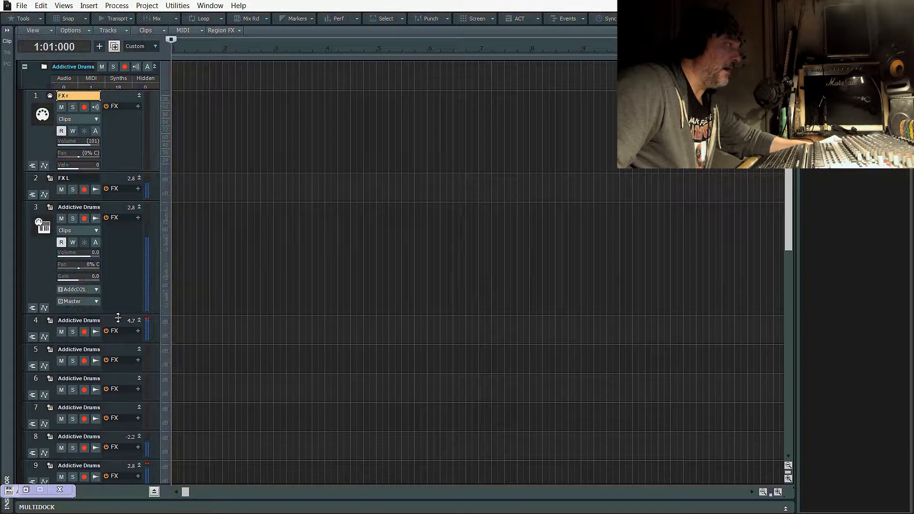
click(96, 290)
mouse_move(122, 315)
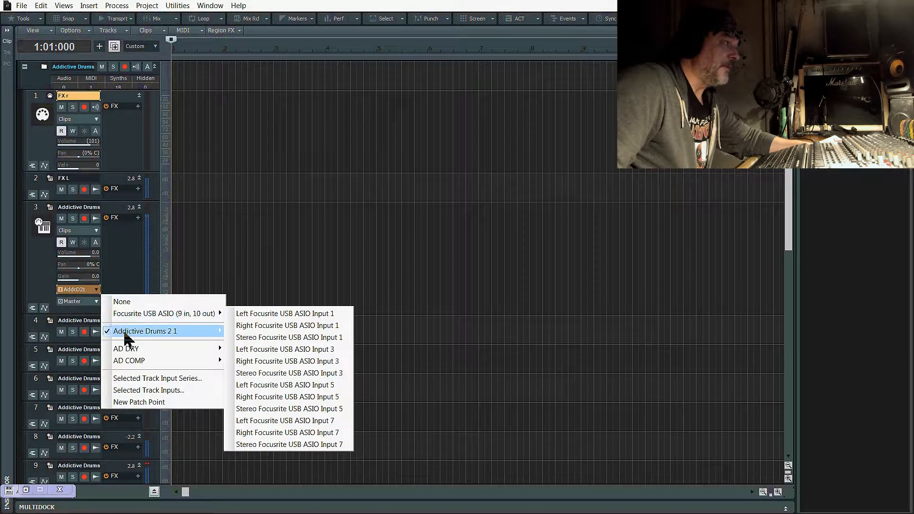
mouse_move(123, 333)
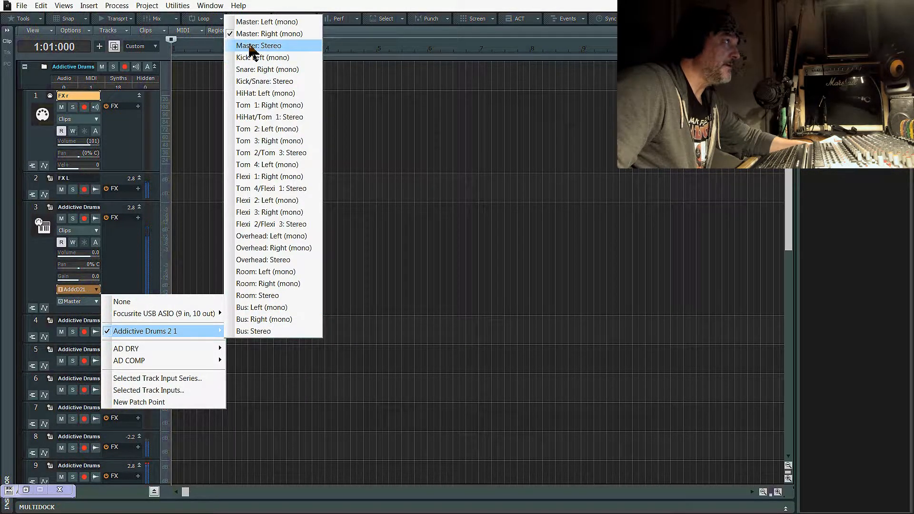
click(124, 241)
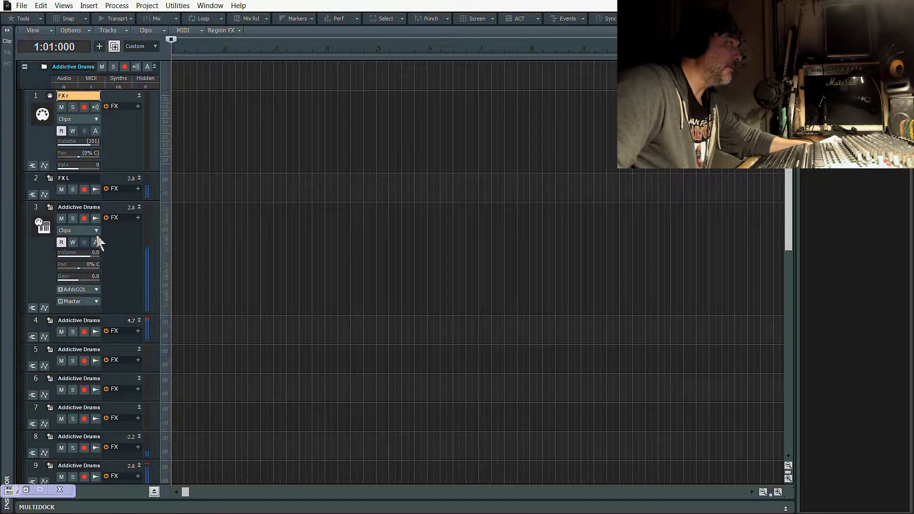
click(98, 290)
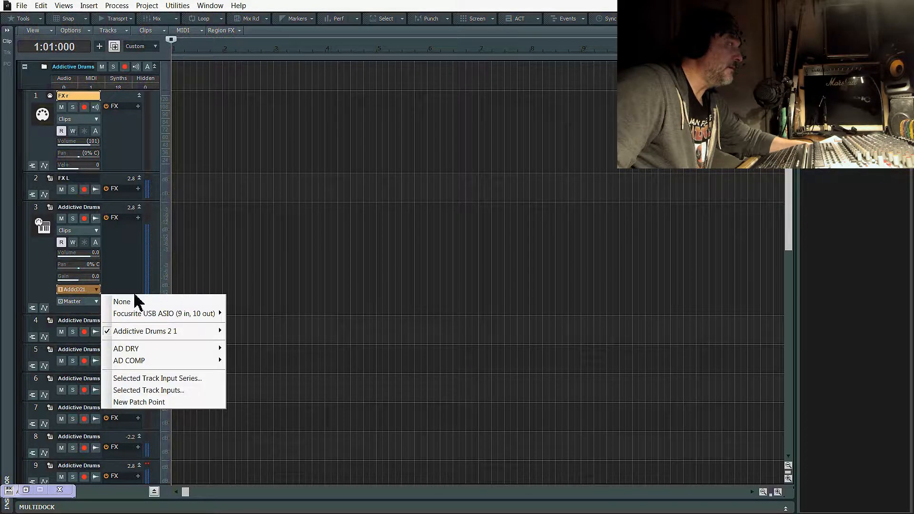
mouse_move(143, 332)
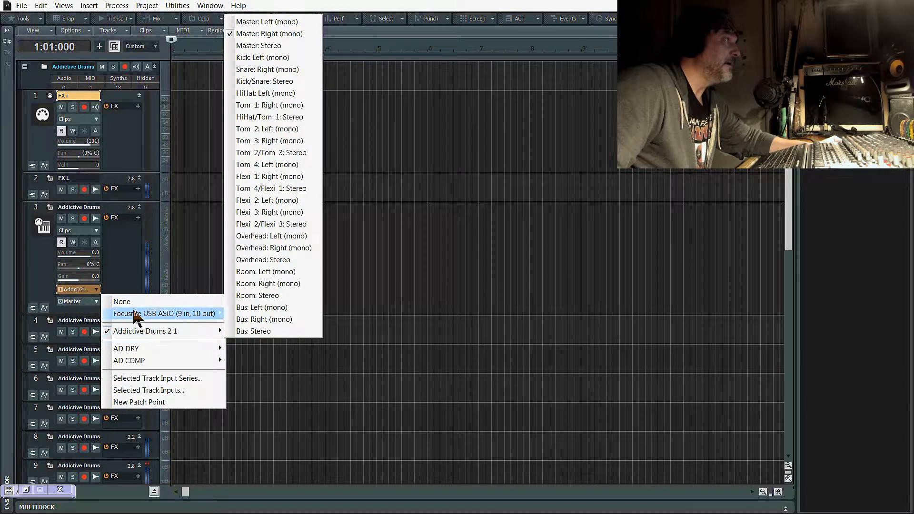
click(130, 291)
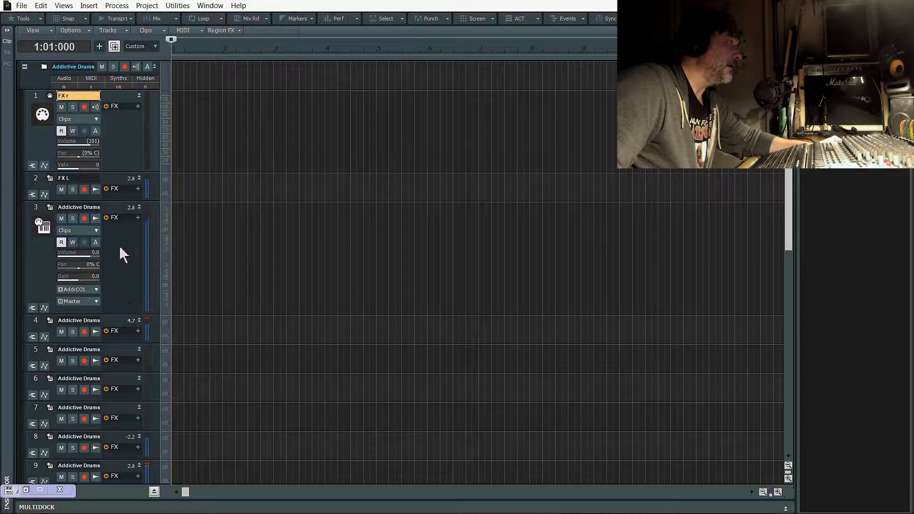
Clear the existing name of track 3 and rename the track as FX R
double_click(99, 210)
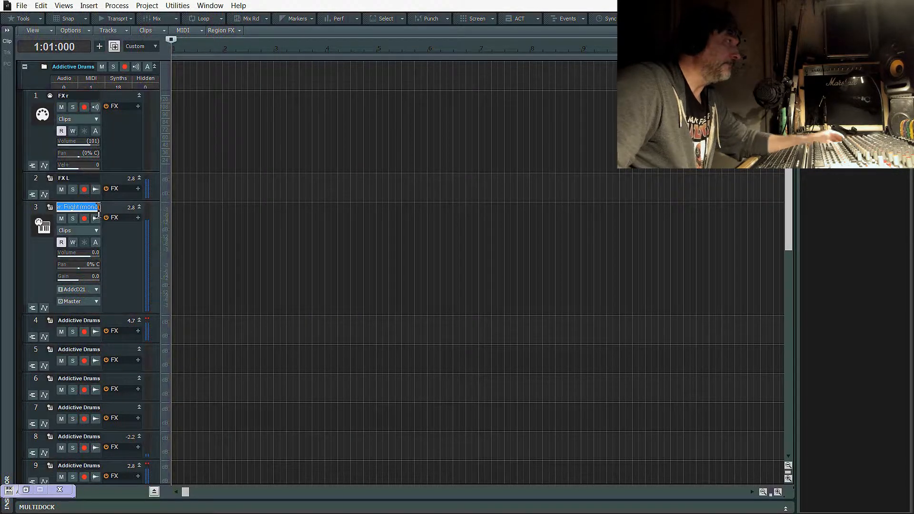
key(Right)
key(Left)
key(Left)
key(Left)
key(Left)
key(Left)
key(Left)
key(Left)
key(Left)
key(Left)
key(Left)
key(Left)
key(Left)
key(Left)
key(Left)
key(Left)
key(Left)
key(Left)
key(Left)
key(Left)
key(Left)
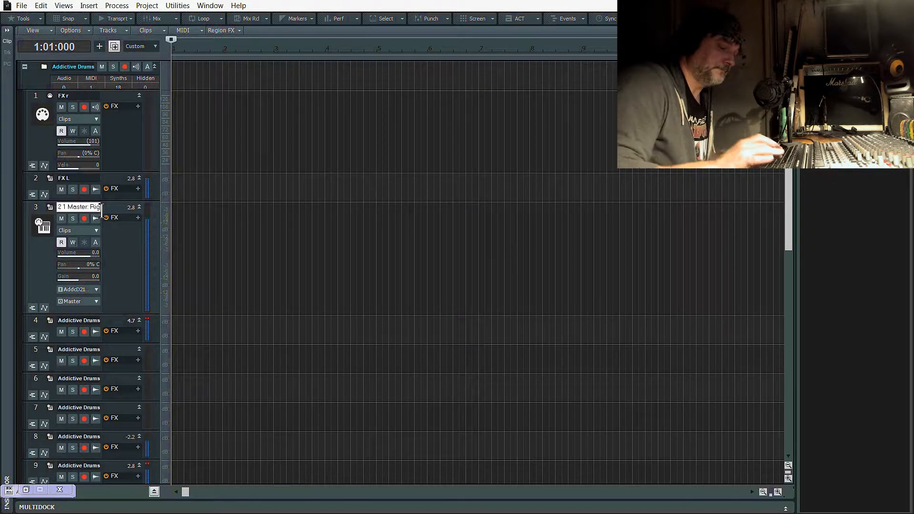
key(BackSpace)
key(BackSpace)
key(BackSpace)
key(BackSpace)
key(BackSpace)
key(BackSpace)
key(BackSpace)
key(BackSpace)
key(BackSpace)
key(BackSpace)
key(BackSpace)
key(BackSpace)
key(BackSpace)
key(BackSpace)
key(BackSpace)
key(BackSpace)
key(BackSpace)
key(BackSpace)
key(BackSpace)
key(BackSpace)
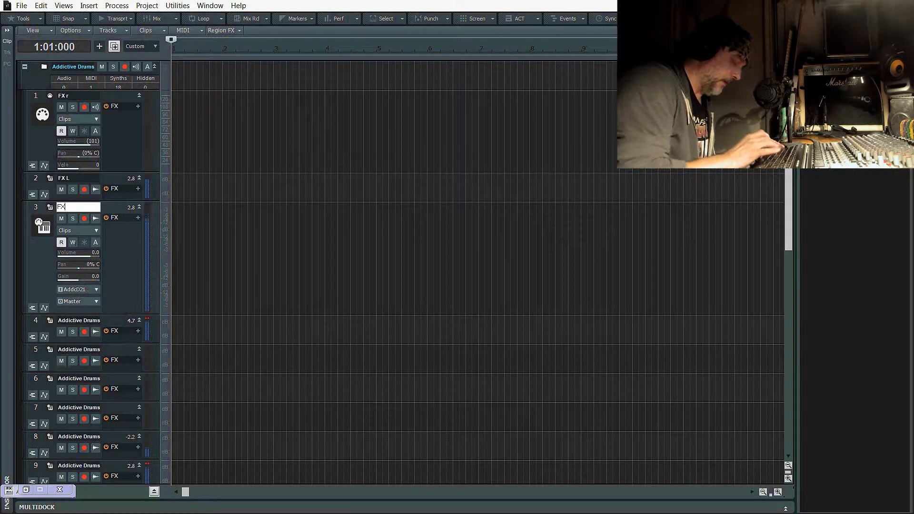
key(Return)
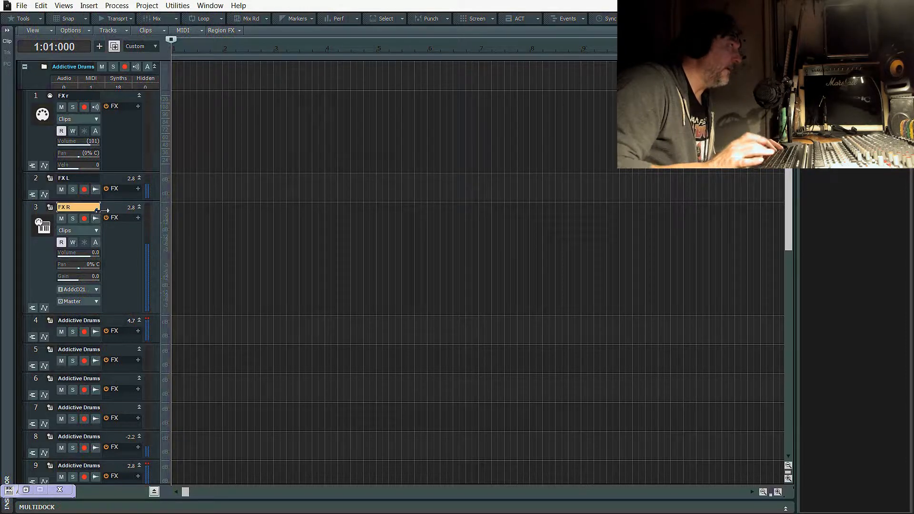
Clear the custom name of track 1 so it uses the default name, and reduce the track's height
click(86, 100)
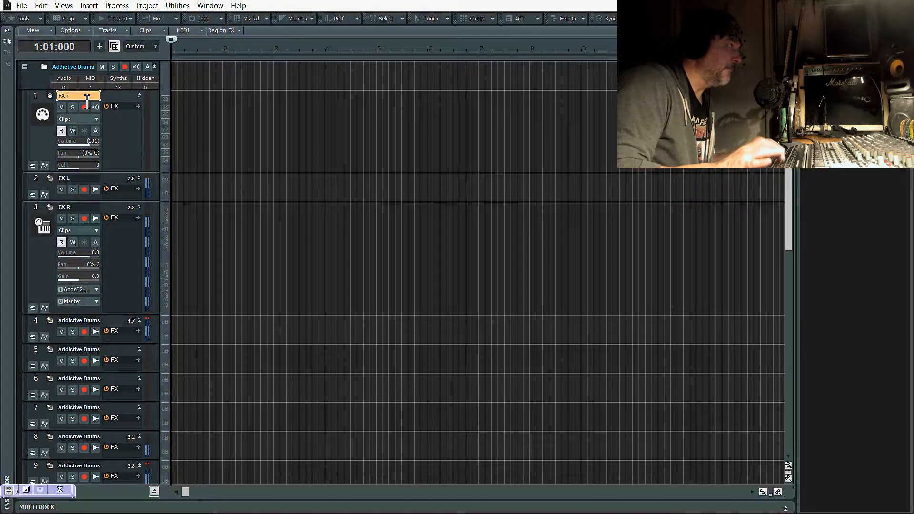
double_click(86, 100)
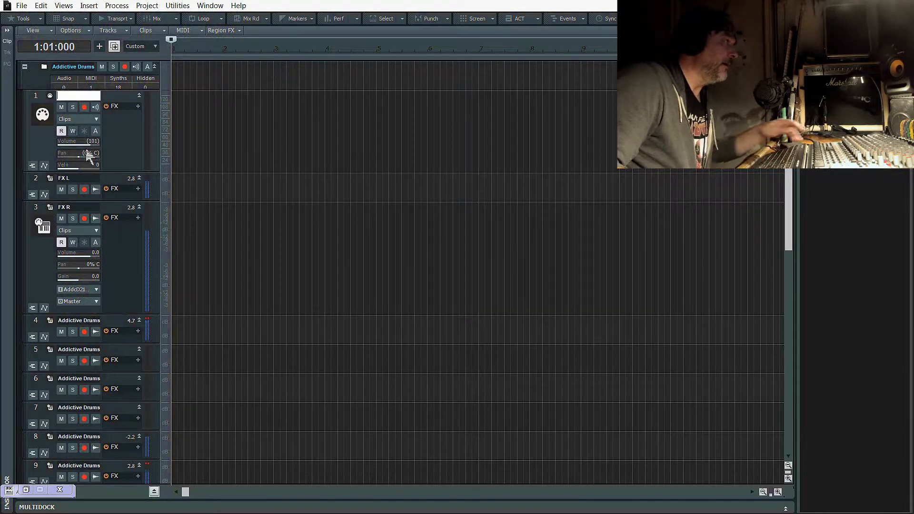
drag(105, 177, 112, 151)
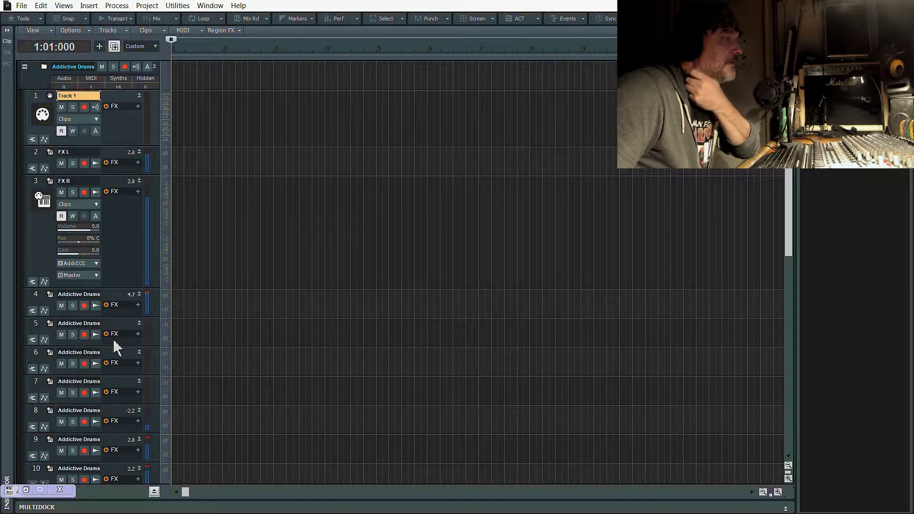
Collapse track 17, expand track 18 and check which Addictive Drums 2 output feeds track 18
scroll(116, 347, down, 5)
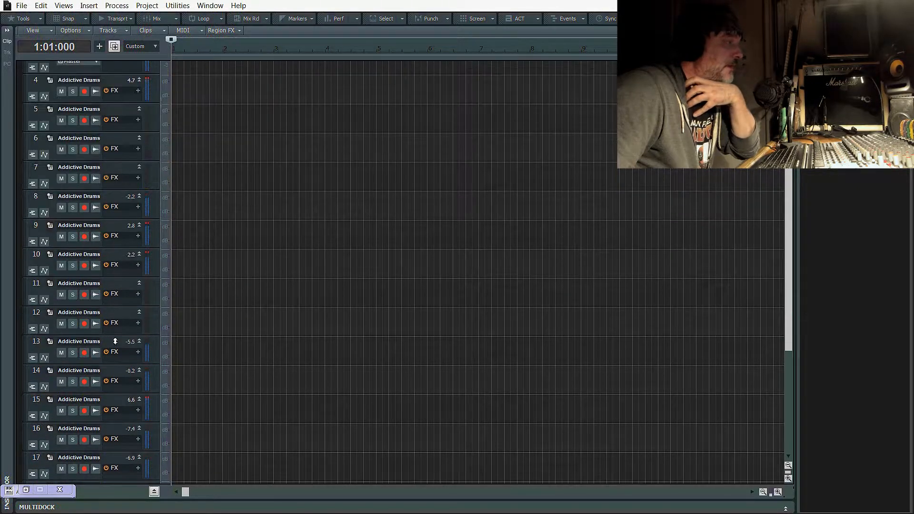
scroll(115, 344, down, 3)
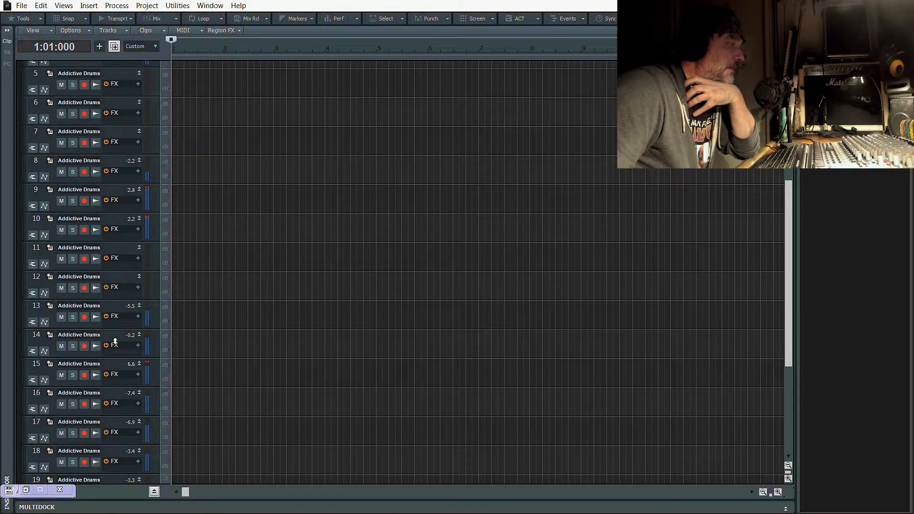
scroll(115, 342, down, 3)
scroll(114, 340, up, 8)
scroll(114, 347, up, 2)
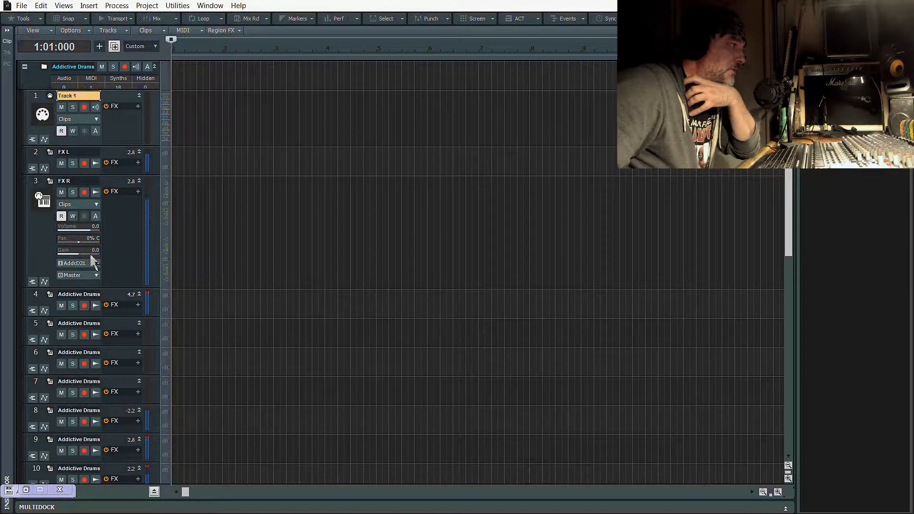
scroll(97, 265, down, 5)
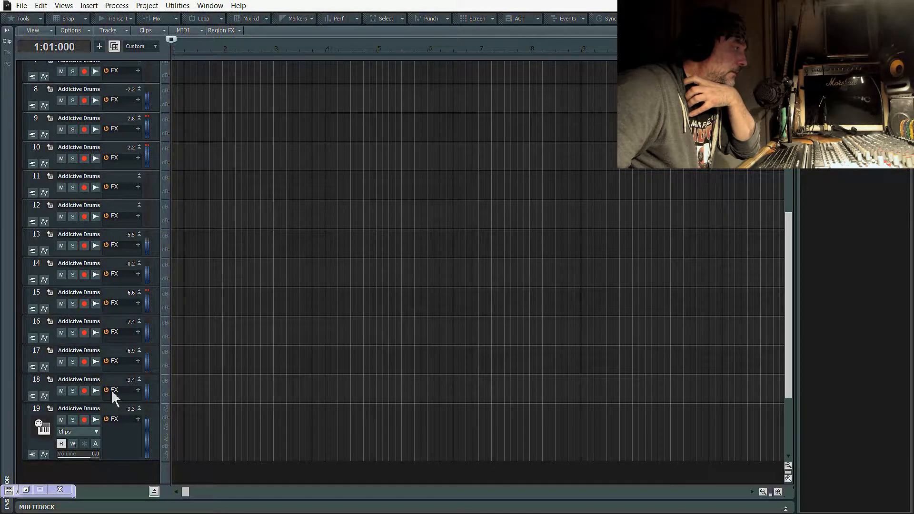
drag(113, 404, 119, 460)
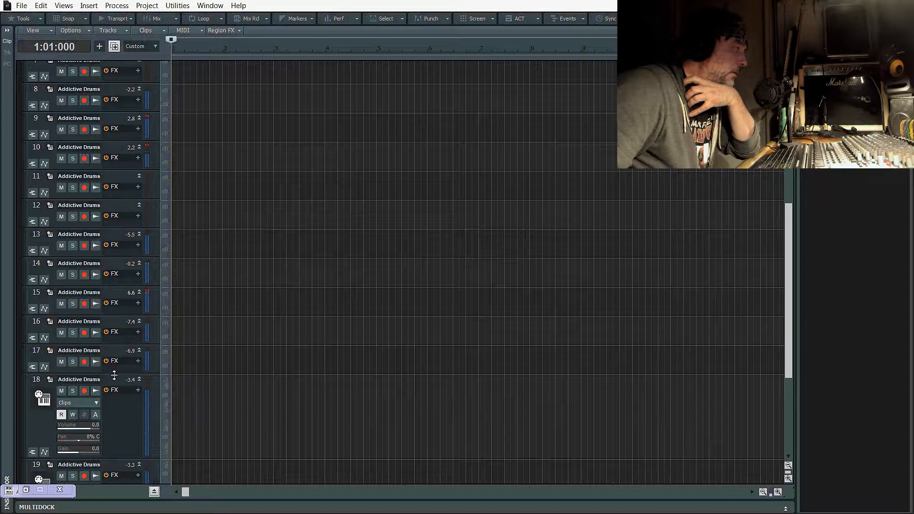
drag(115, 375, 117, 323)
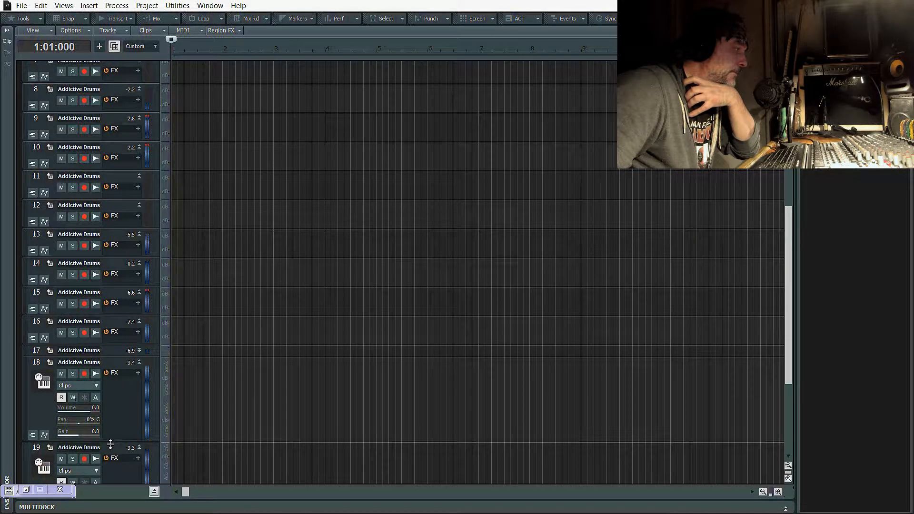
drag(111, 444, 110, 473)
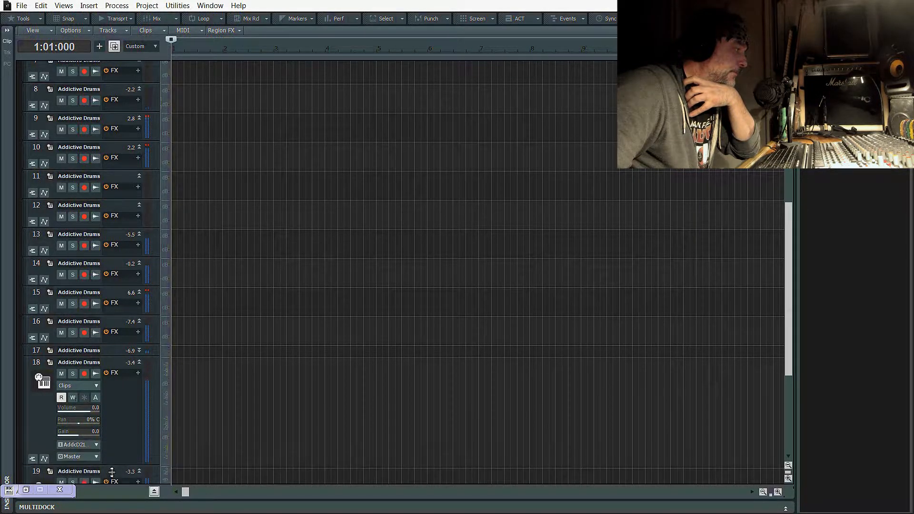
click(97, 446)
mouse_move(136, 375)
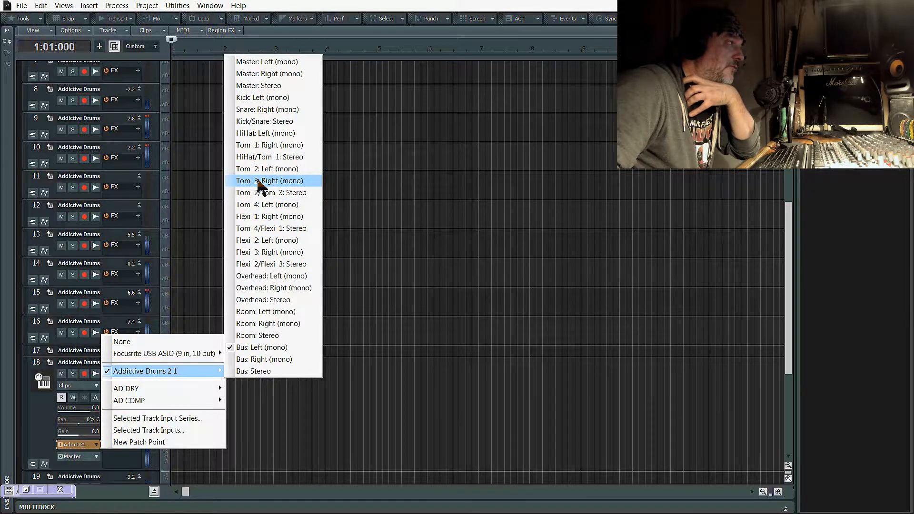
click(111, 212)
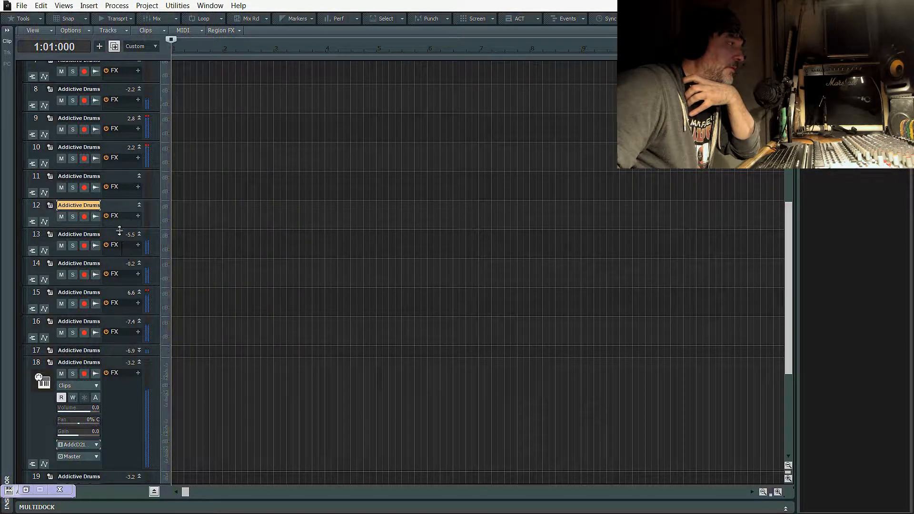
Expand track 12 and duplicate it once with its properties, effects and sends, starting at track 13
drag(119, 234, 95, 329)
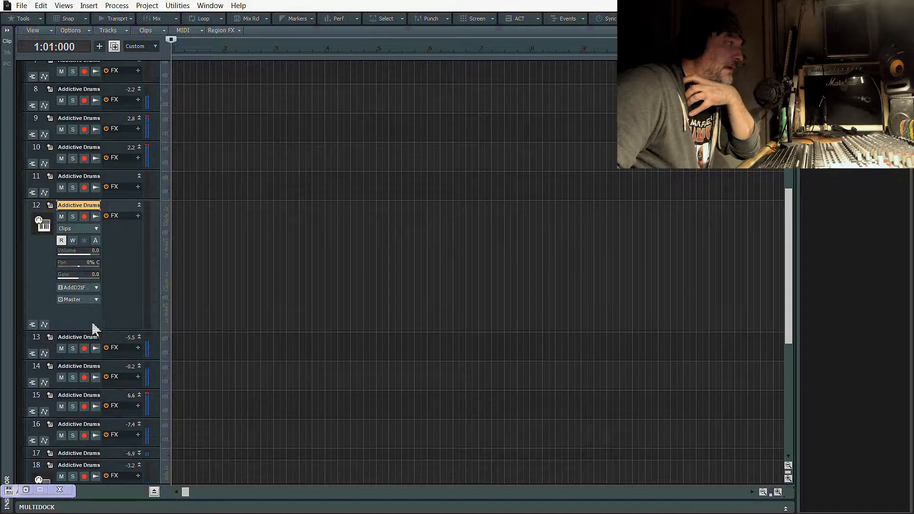
right_click(90, 320)
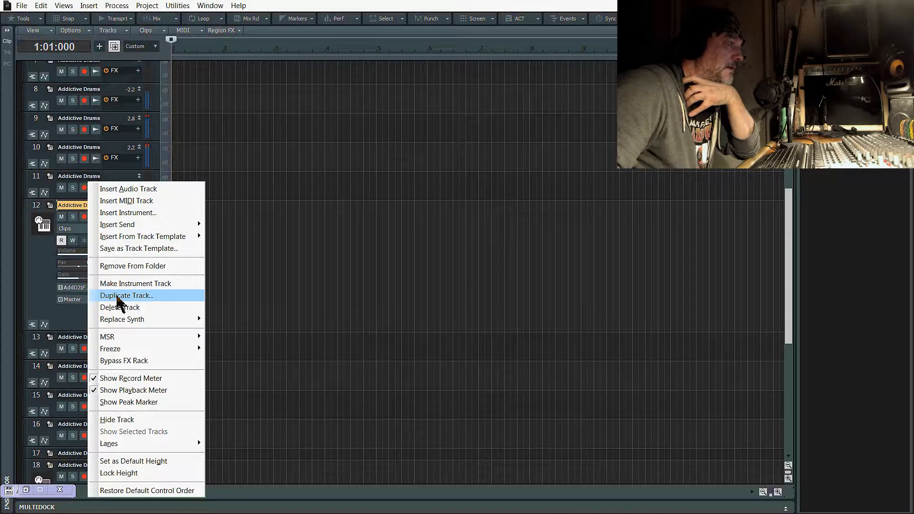
click(117, 296)
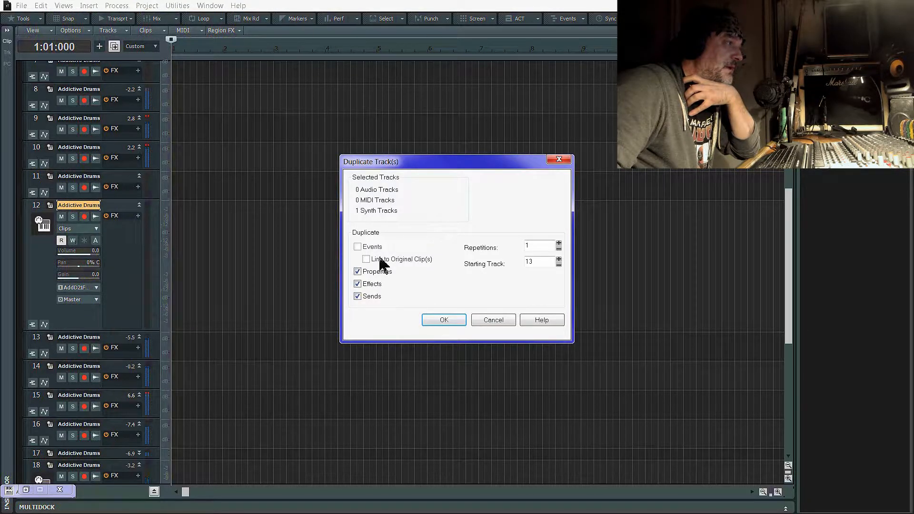
click(451, 326)
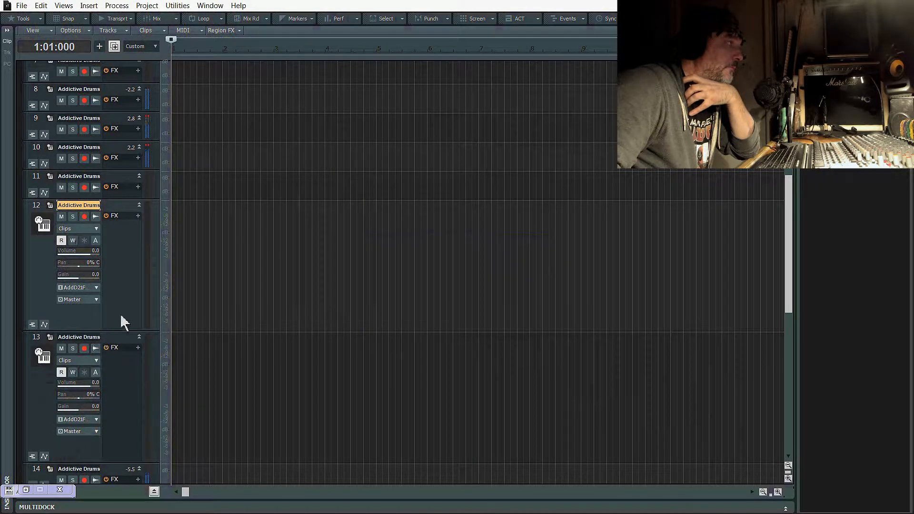
Check which Addictive Drums 2 output is assigned as the input of track 12
click(97, 288)
mouse_move(145, 316)
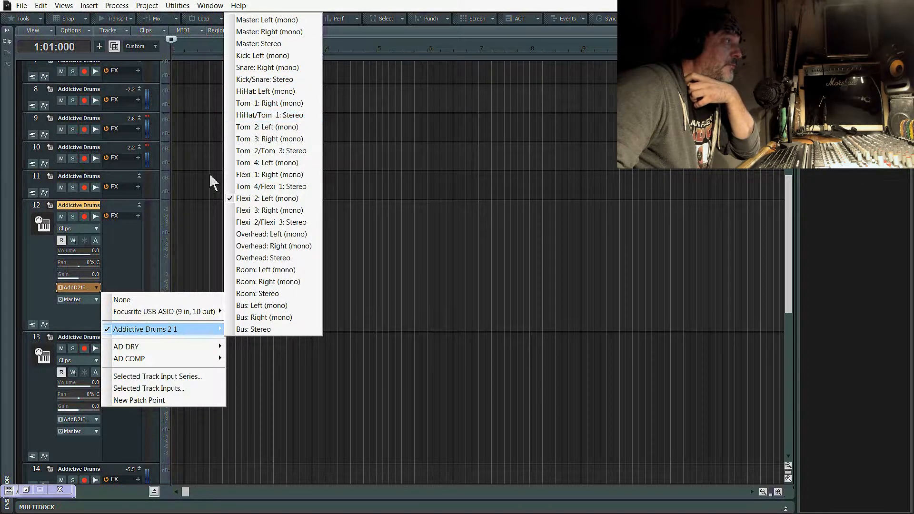
click(119, 262)
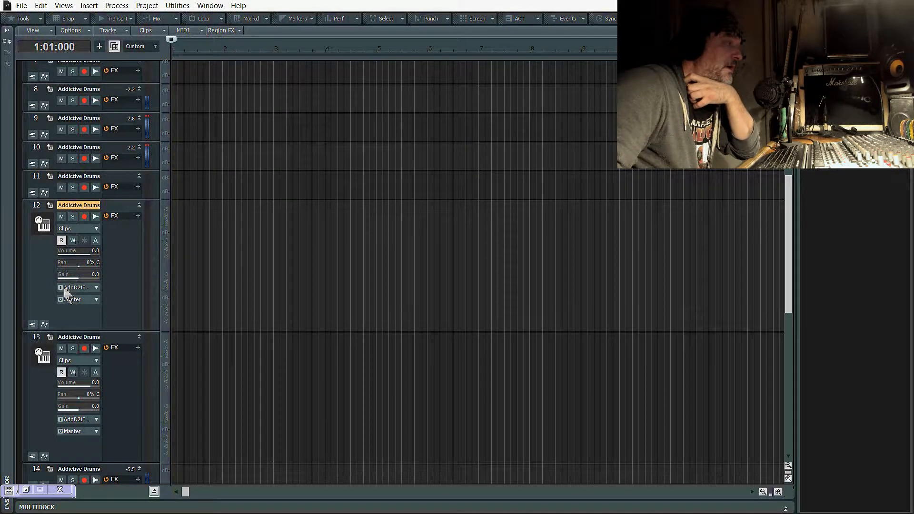
Collapse tracks 12 and 13 and fit all project tracks at a compact height
drag(122, 334, 122, 202)
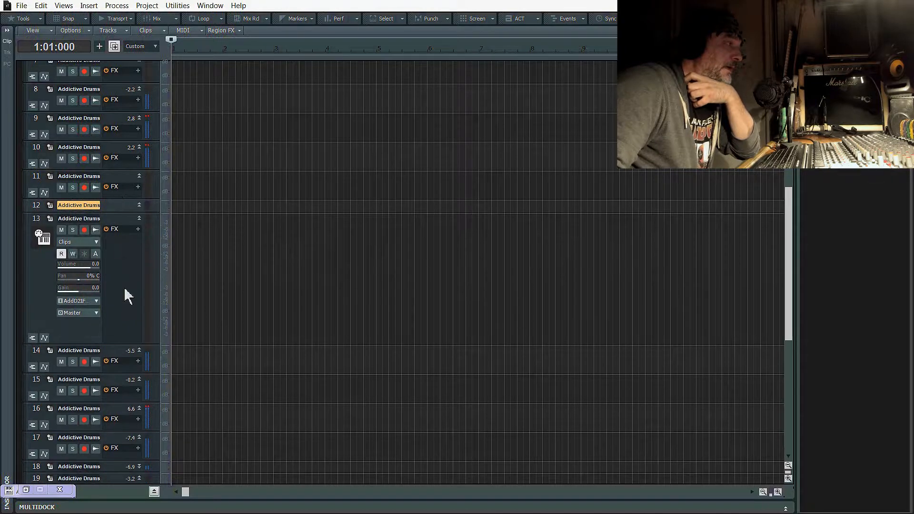
drag(126, 344, 126, 229)
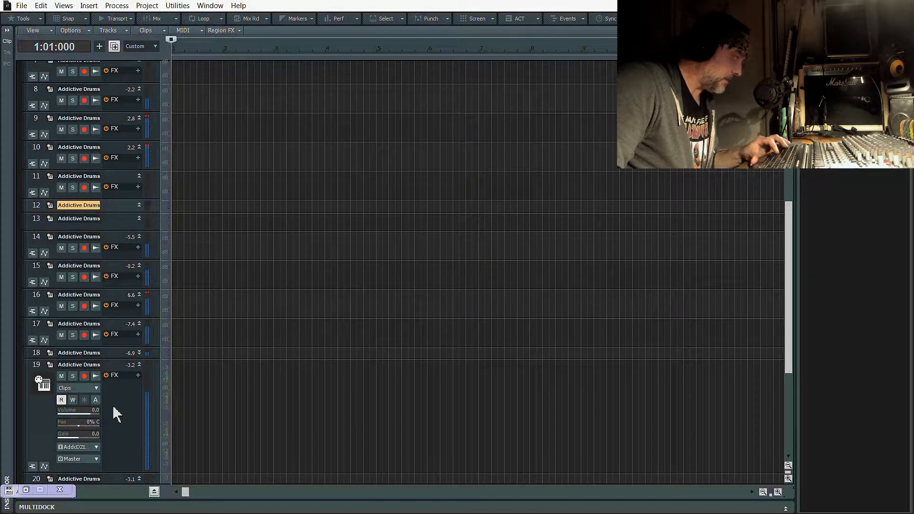
key(f)
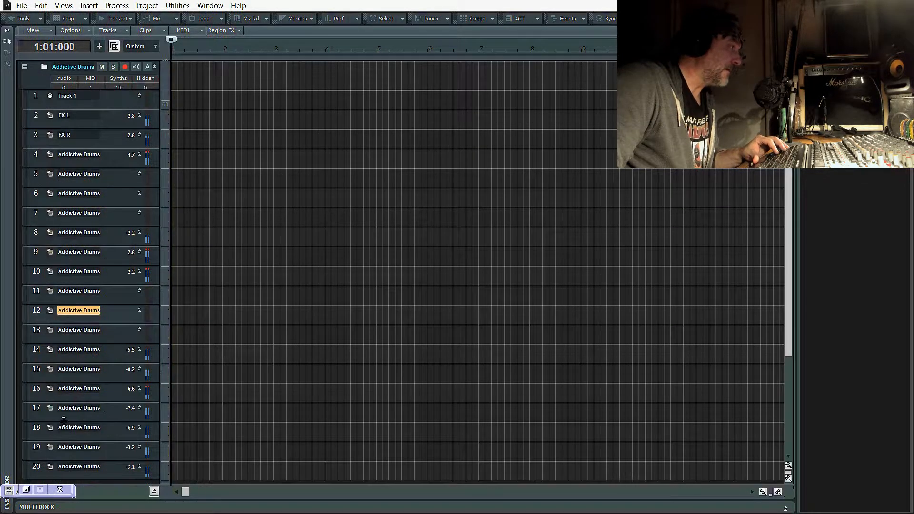
scroll(101, 386, down, 3)
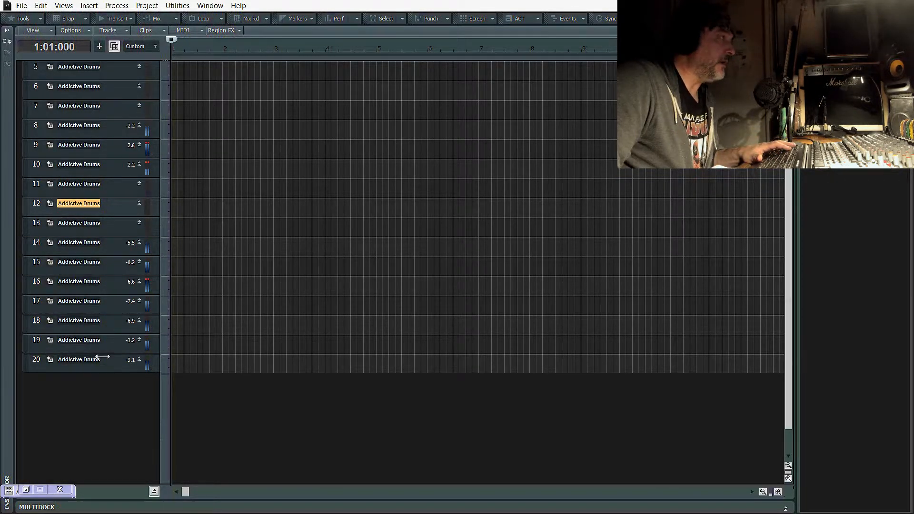
scroll(102, 357, up, 3)
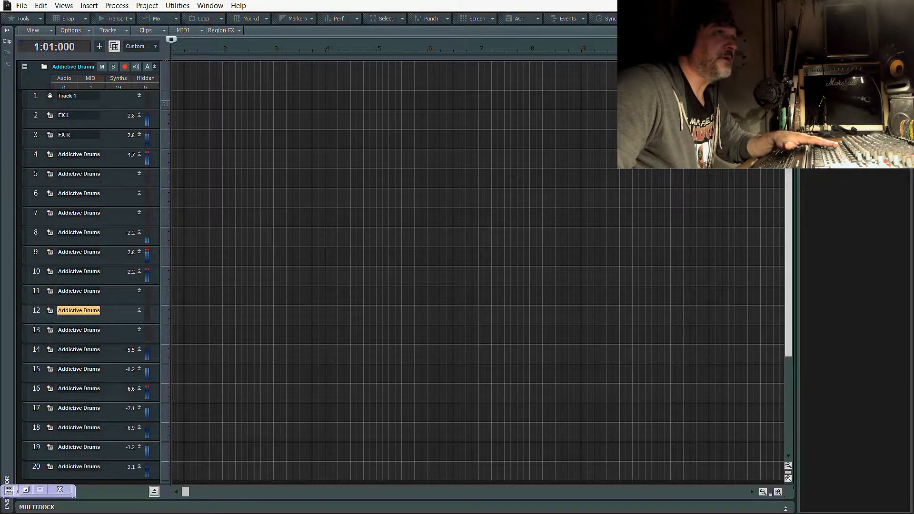
Open the Addictive Drums 2 instrument from track 1, view its kit and mixer channels, and close it
double_click(50, 97)
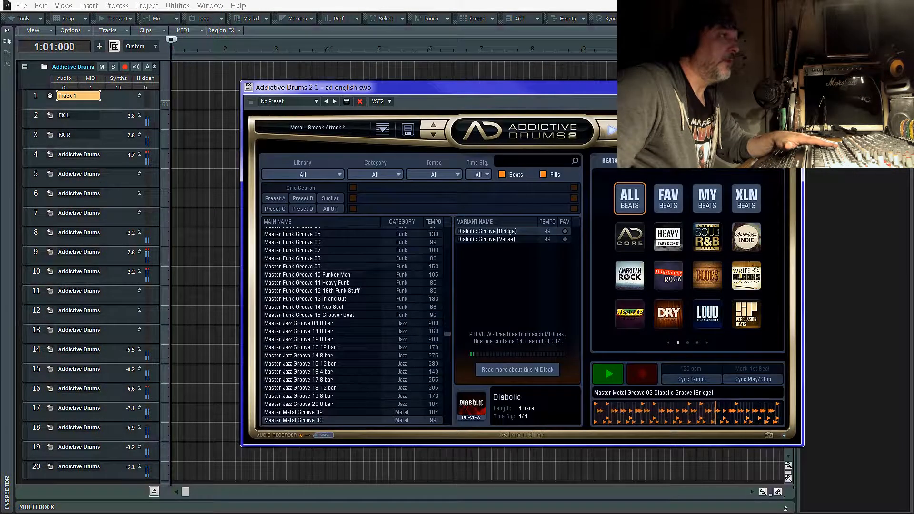
click(667, 129)
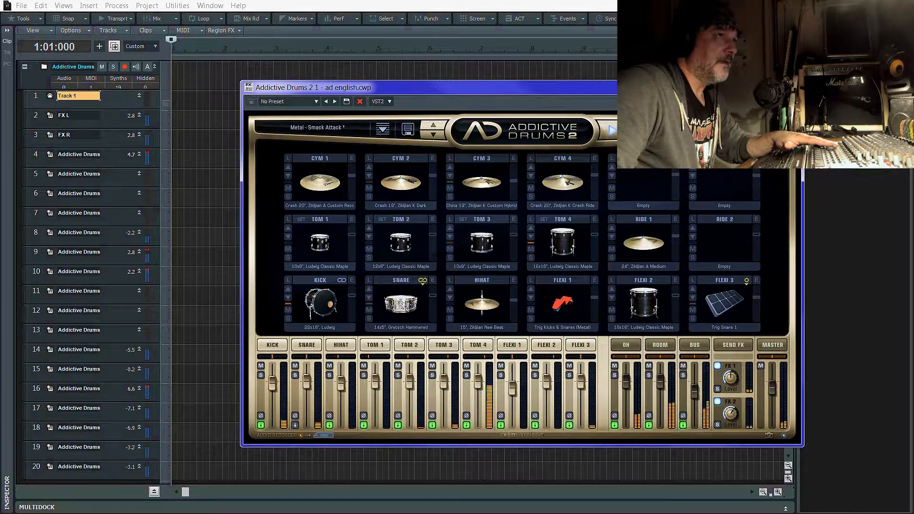
click(794, 87)
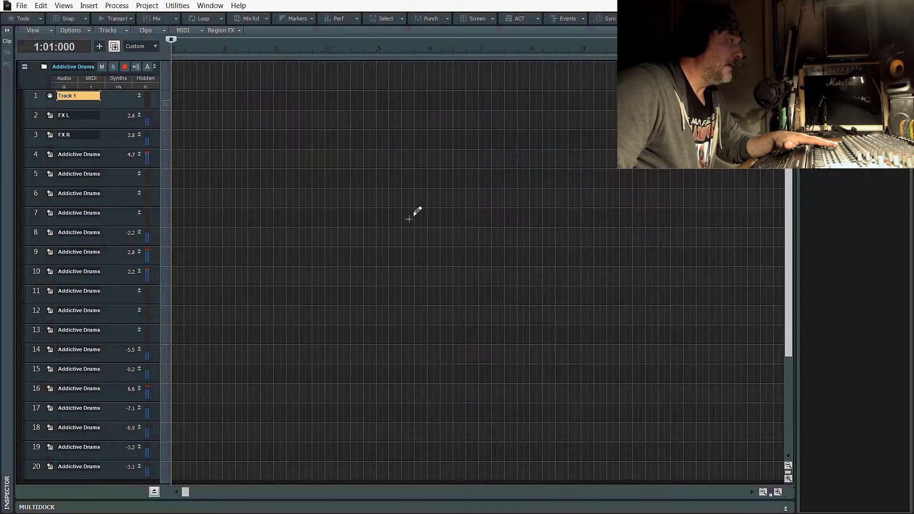
Show the Console view and enlarge it to fill the track area
scroll(132, 335, down, 3)
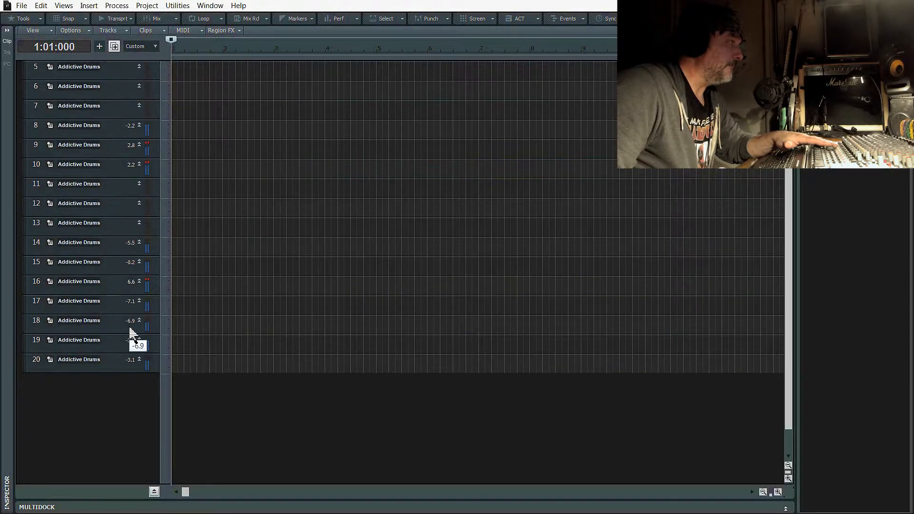
scroll(132, 335, up, 3)
scroll(132, 334, down, 1)
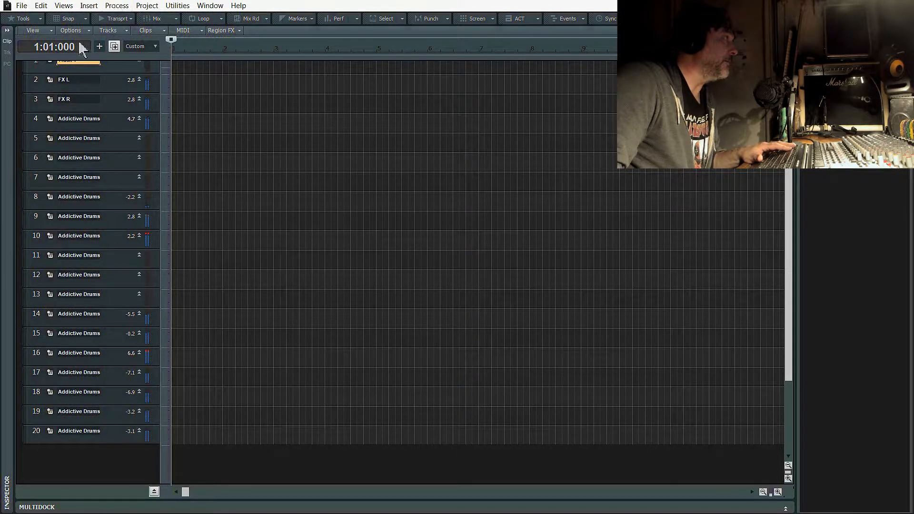
click(65, 6)
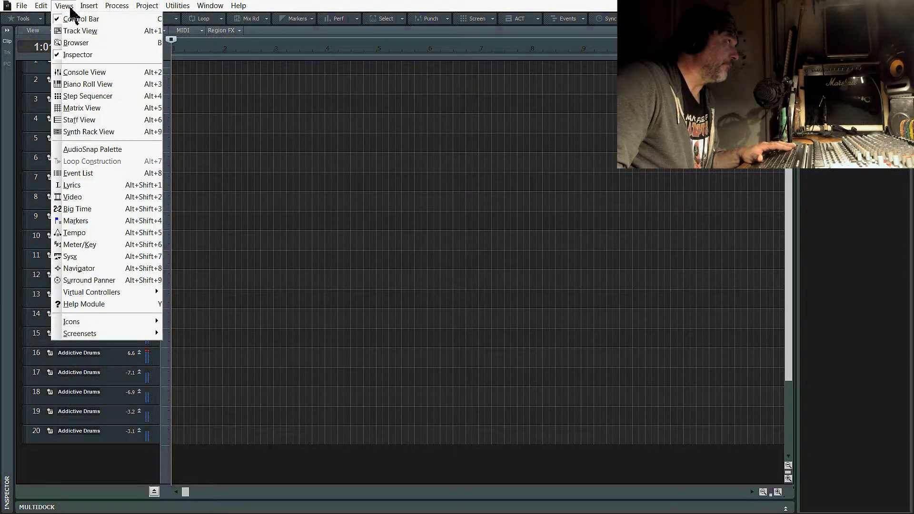
click(79, 73)
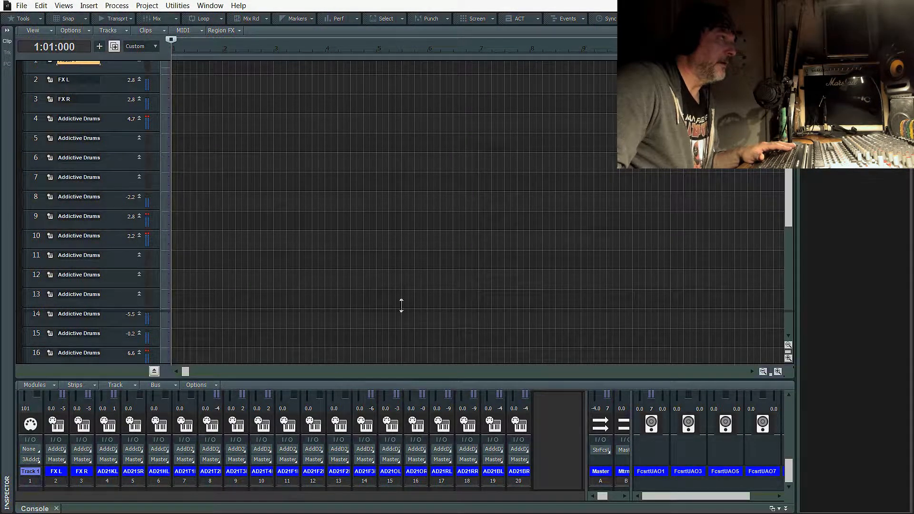
drag(382, 37, 382, 33)
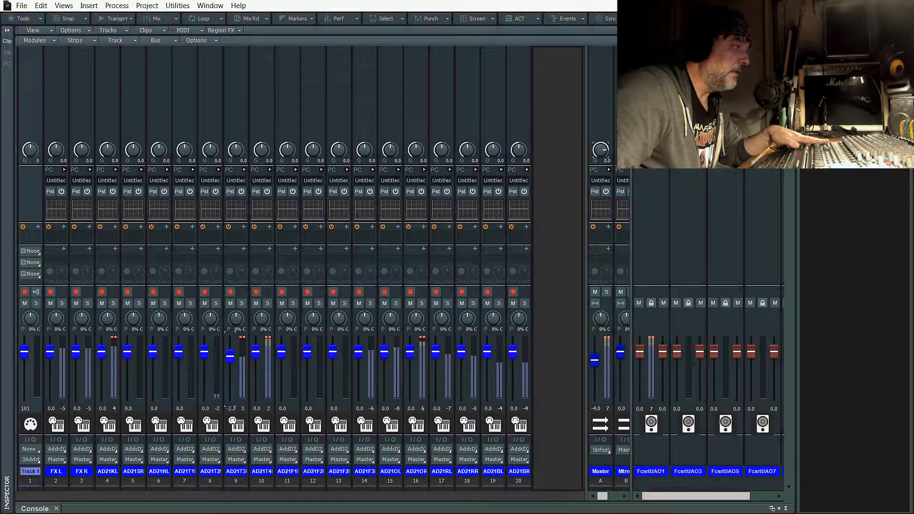
Lower the volume of track 9 to -3.4, track 10 to -2.6, track 4 to -3.0 and track 16 to -2.9
drag(256, 356, 256, 358)
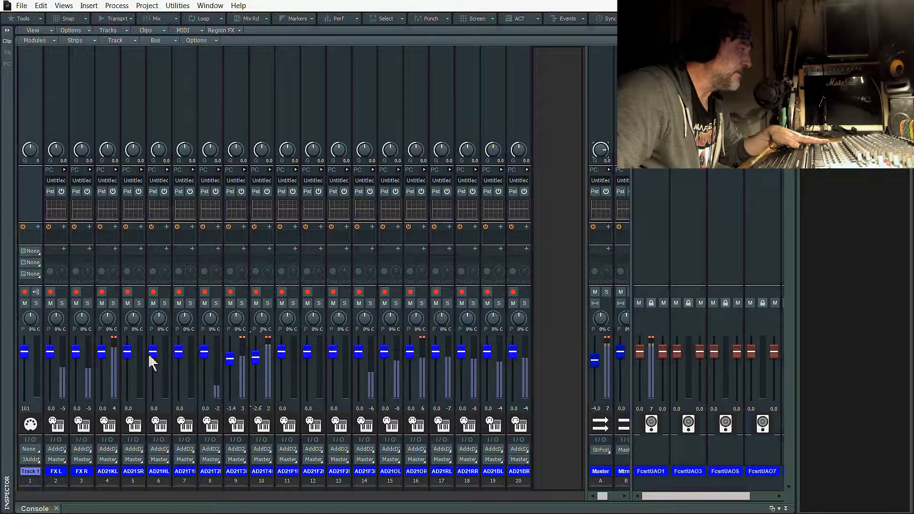
drag(102, 352, 102, 357)
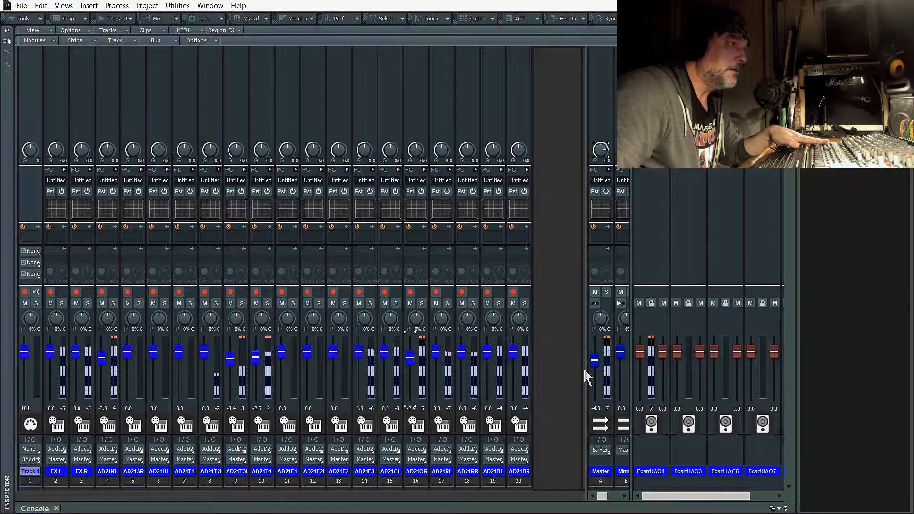
Lower the Master bus to -9.8 and the first hardware output's two channels to -1.7 and -1.3, and link those channels
drag(596, 361, 597, 373)
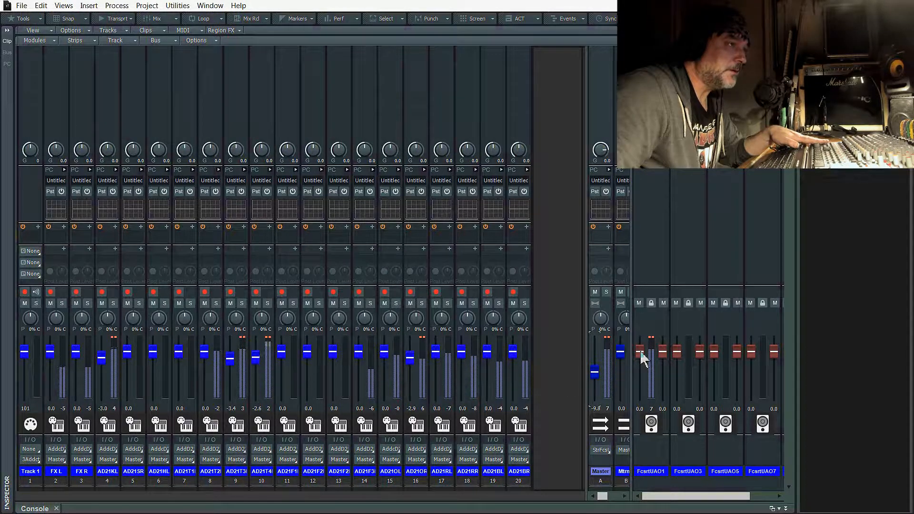
drag(639, 352, 663, 353)
click(651, 305)
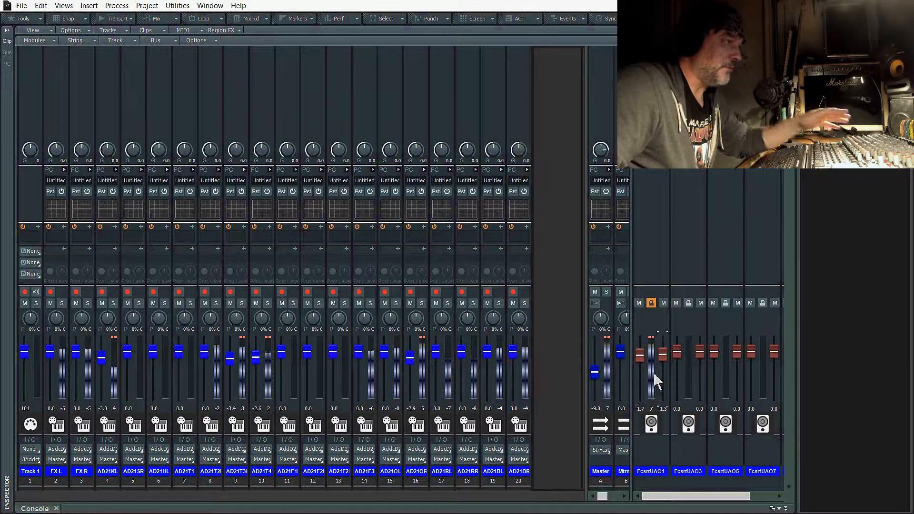
Lower track 16's volume to -4.4, and route the outputs of tracks 2 to 20 to a new aux track
drag(410, 363, 412, 367)
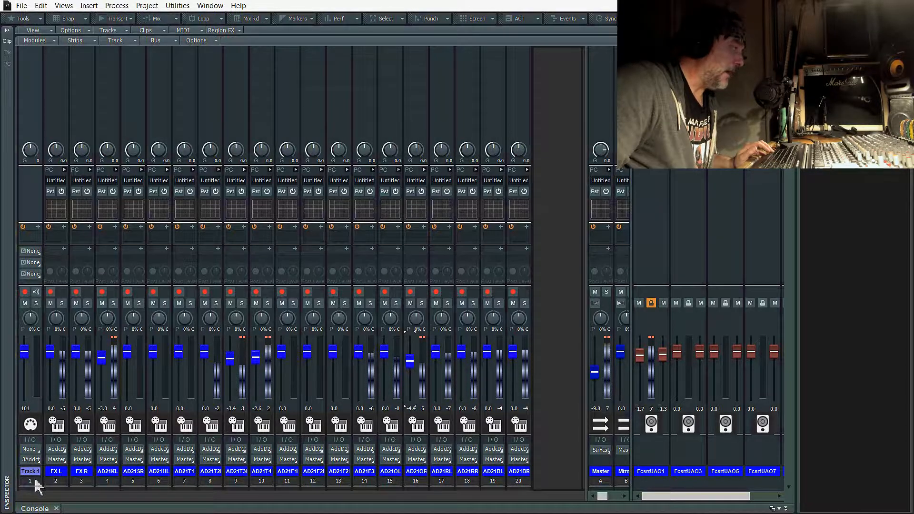
drag(54, 482, 494, 487)
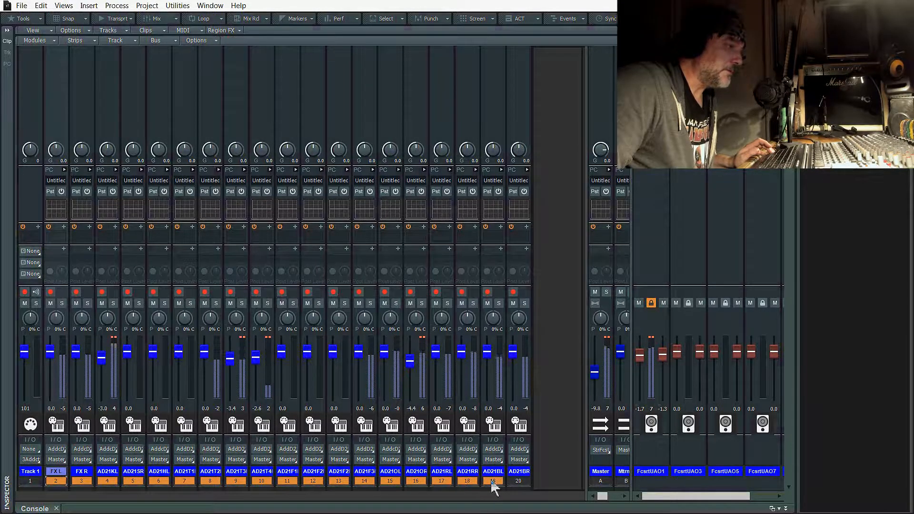
ctrl+click(519, 462)
double_click(520, 471)
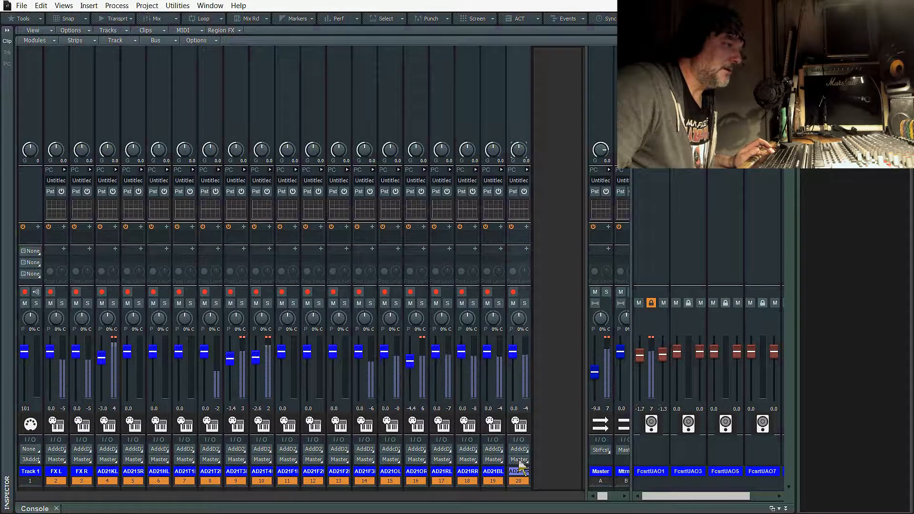
click(519, 460)
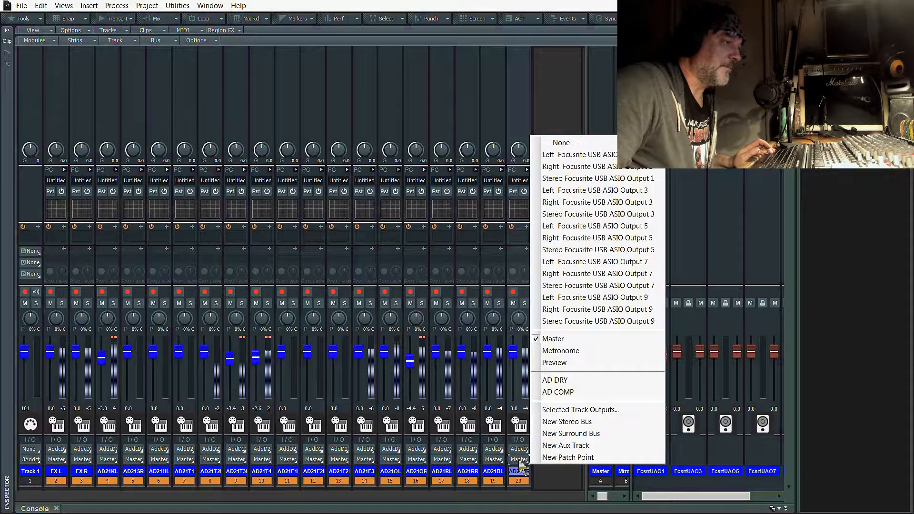
click(554, 445)
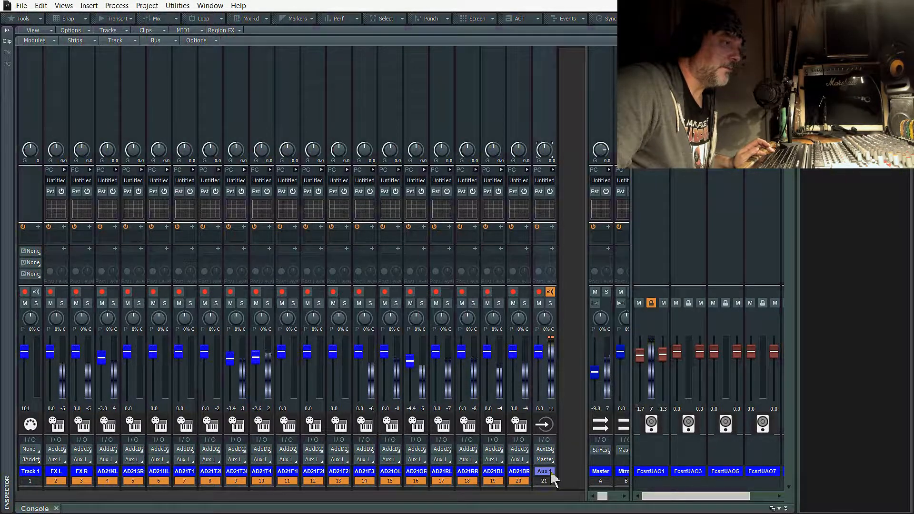
Rename the new aux track AD DRY and lower its volume to -62.9
double_click(551, 472)
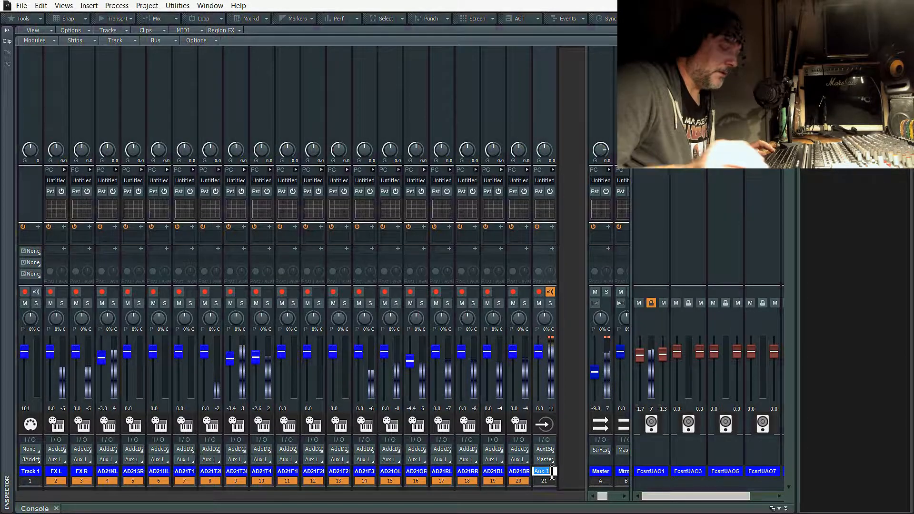
key(BackSpace)
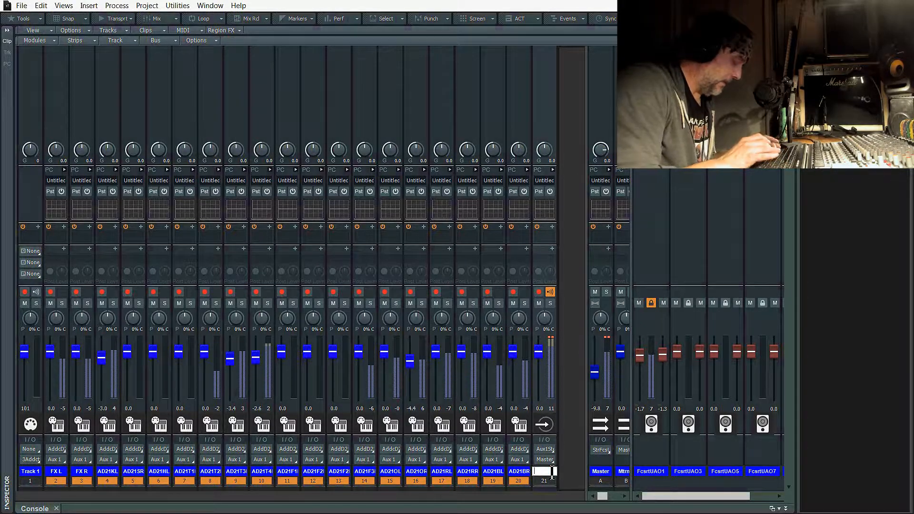
text(AD DRY)
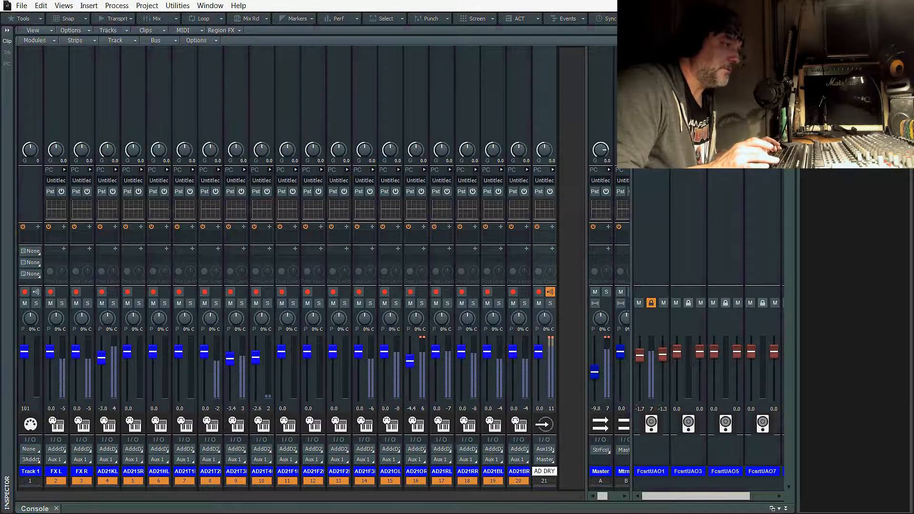
key(Return)
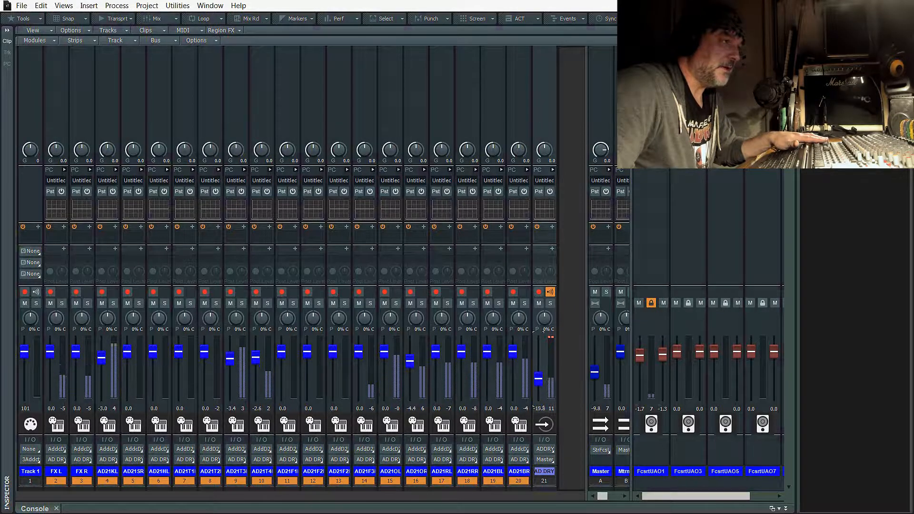
drag(538, 360, 539, 398)
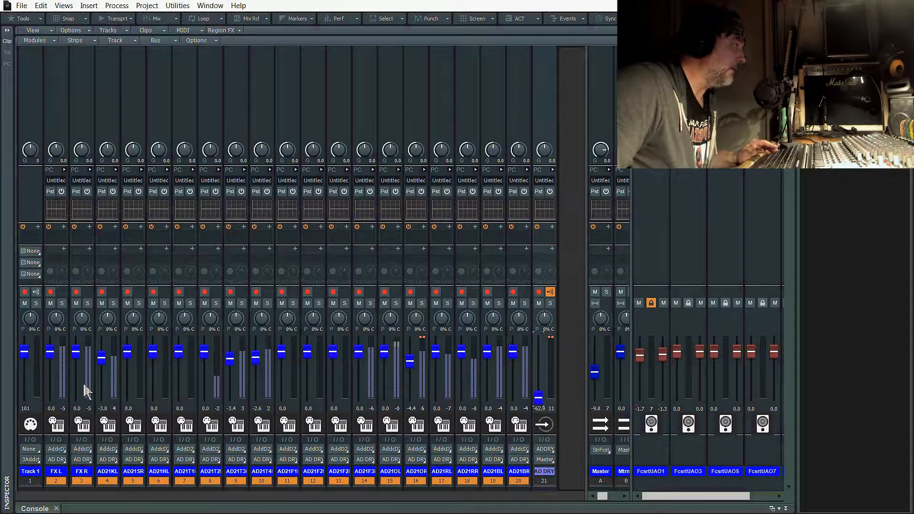
Add a send to a new aux track on tracks 2 to 20, and lower that aux track's volume to -18.6
click(64, 248)
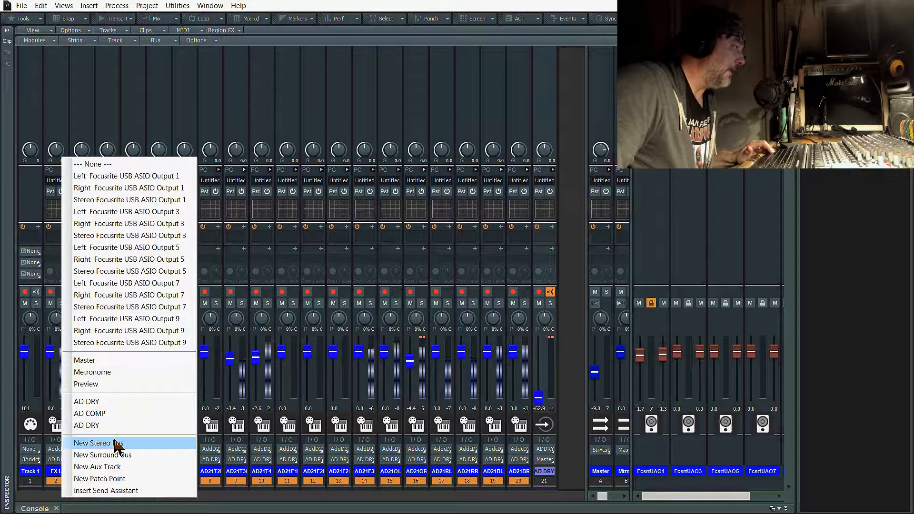
click(113, 468)
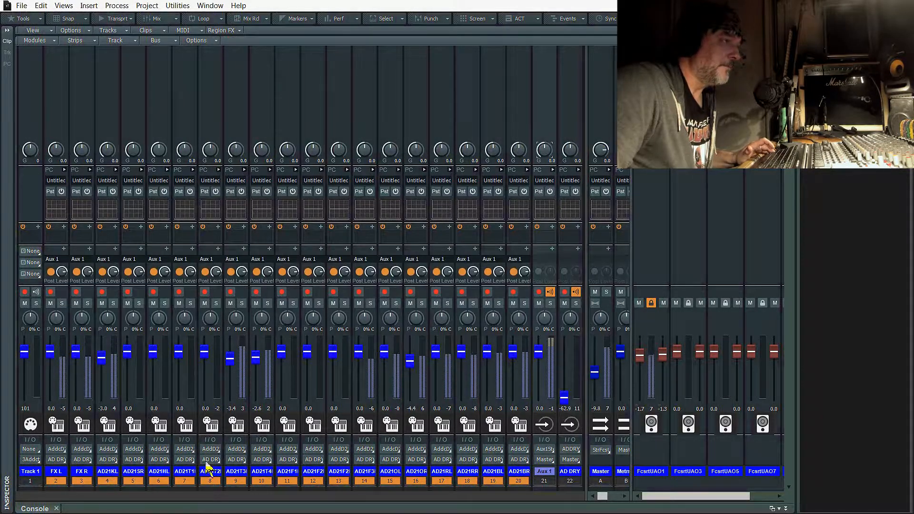
drag(542, 353, 537, 376)
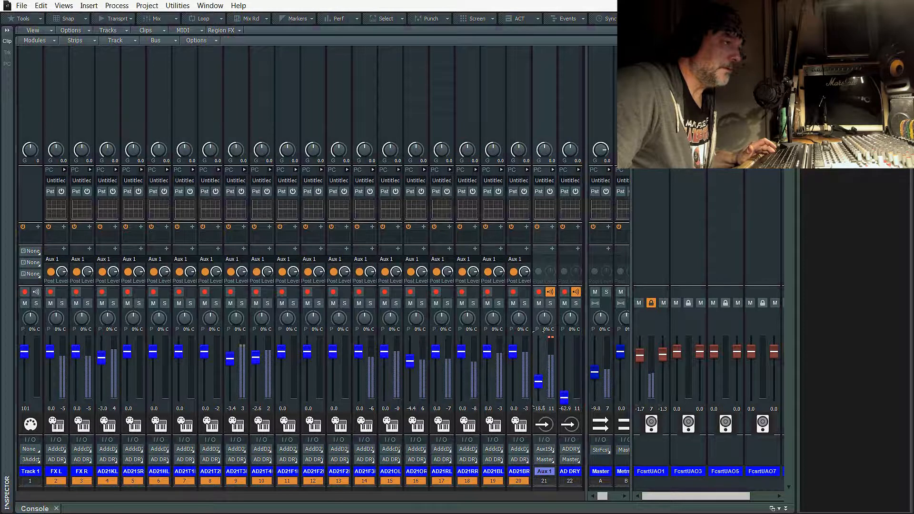
Rename the aux track that receives the sends to AD COP
double_click(547, 472)
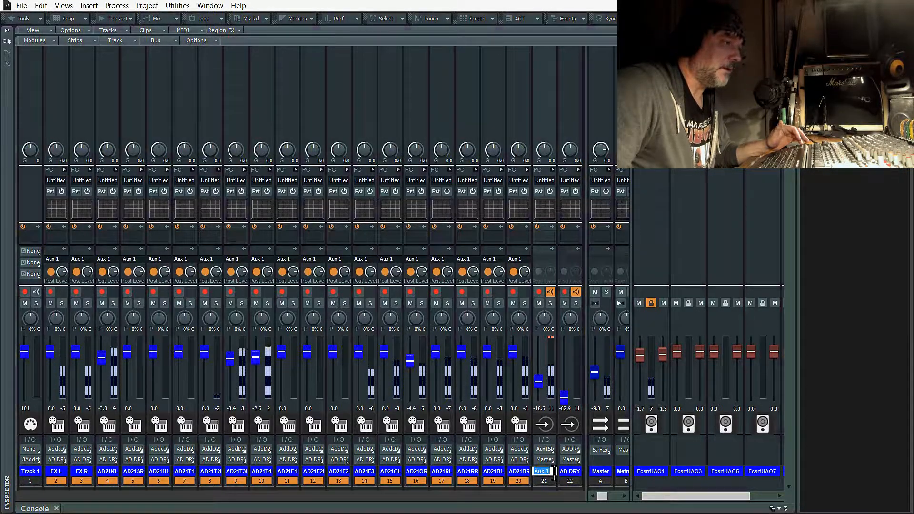
key(BackSpace)
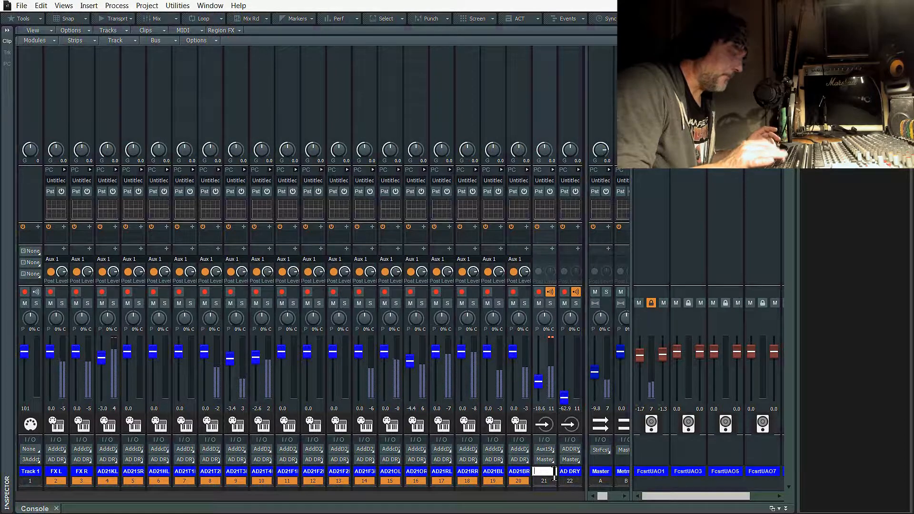
text(AD COP)
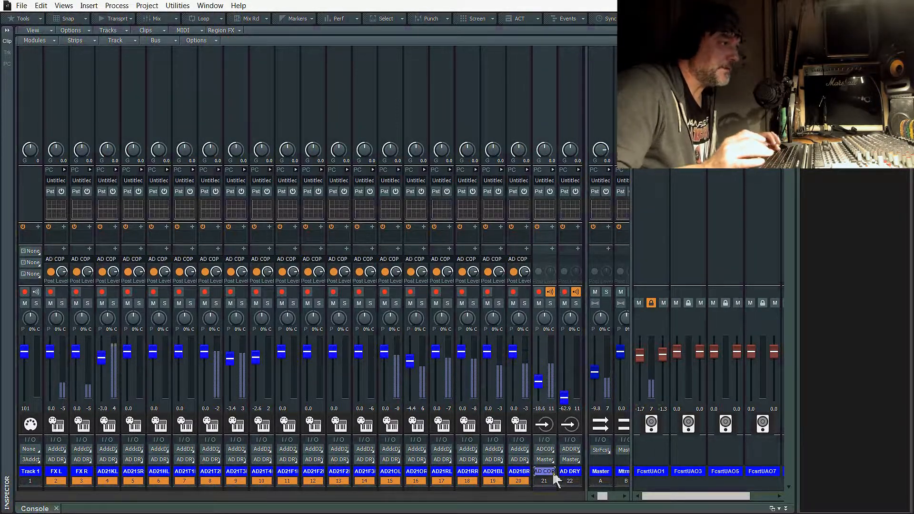
key(Return)
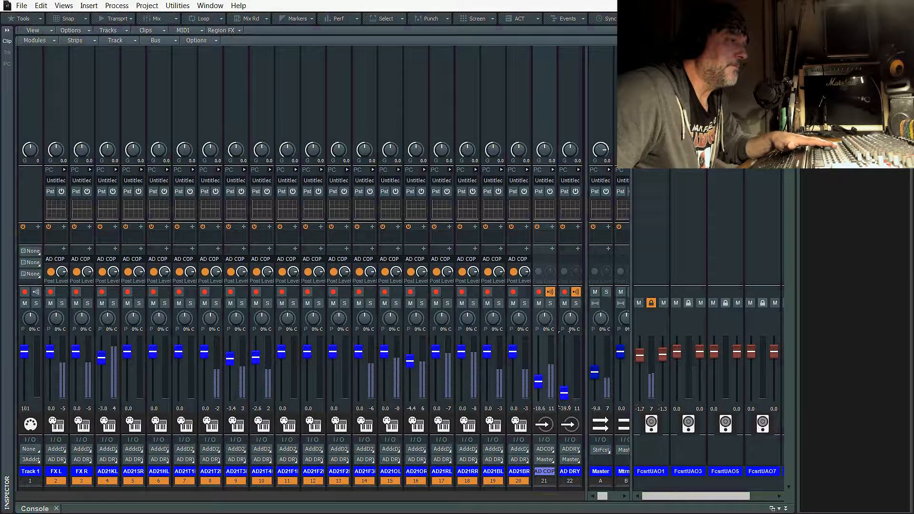
Set the AD COP volume to -8.0 and the AD DRY volume to -24.5
drag(564, 393, 538, 368)
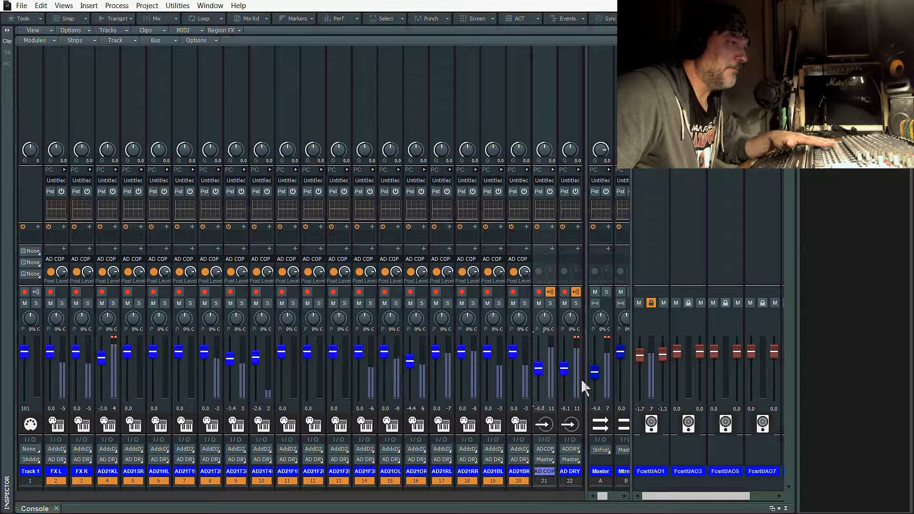
mouse_move(565, 371)
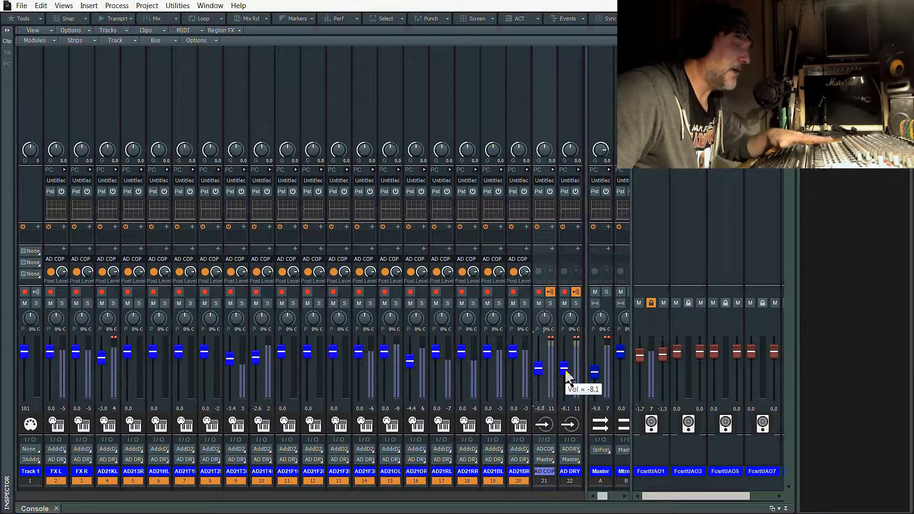
drag(565, 371, 565, 376)
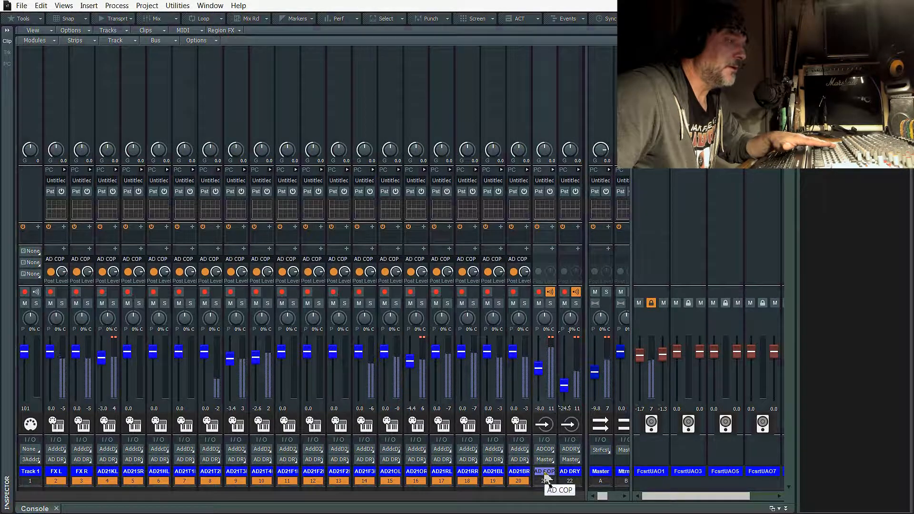
Insert the Waves H-Comp Stereo compressor on the AD COP aux track and move its window clear of the strip
right_click(553, 229)
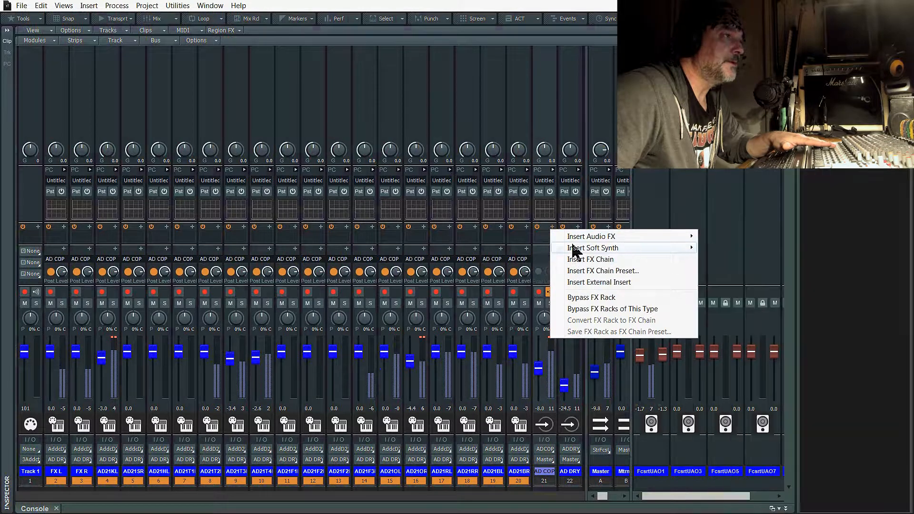
mouse_move(575, 237)
mouse_move(752, 507)
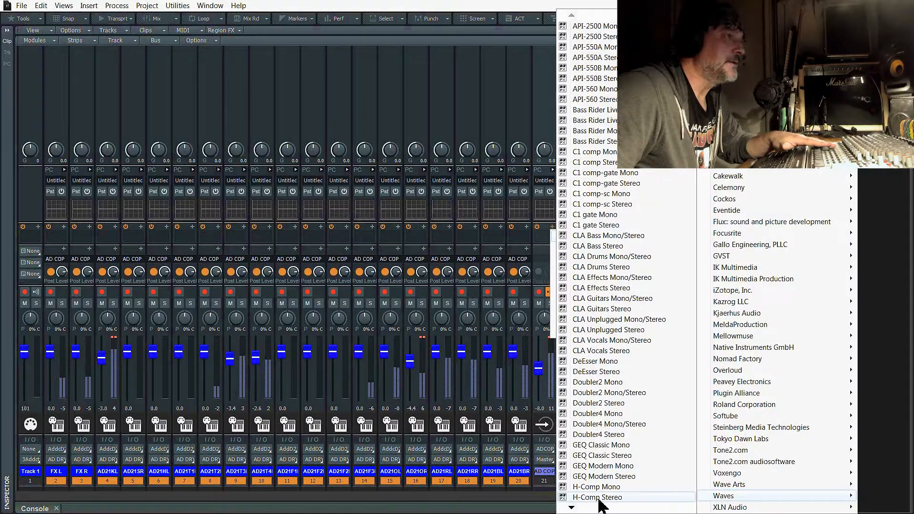
click(598, 498)
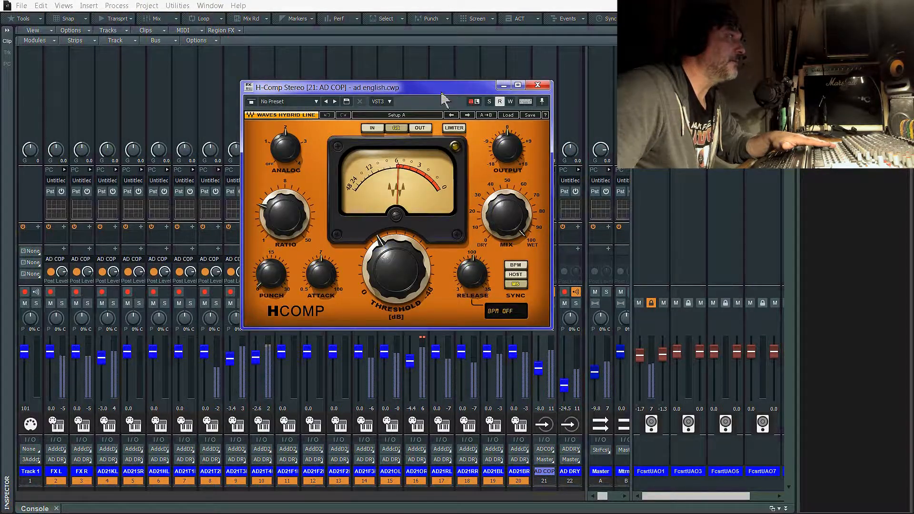
drag(445, 107, 374, 109)
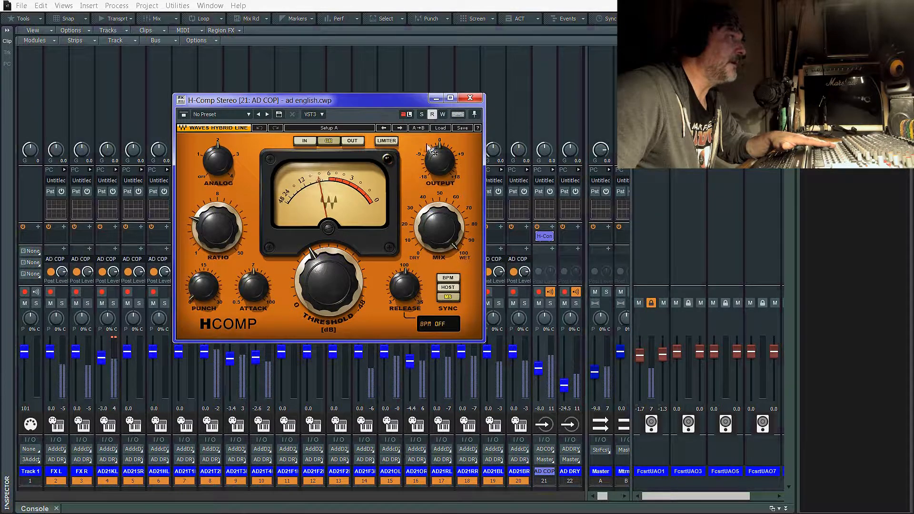
Load the Drums Heavy factory preset in H-Comp, adjust threshold, ratio and punch, raise the output to 2.3 and close the compressor
click(440, 128)
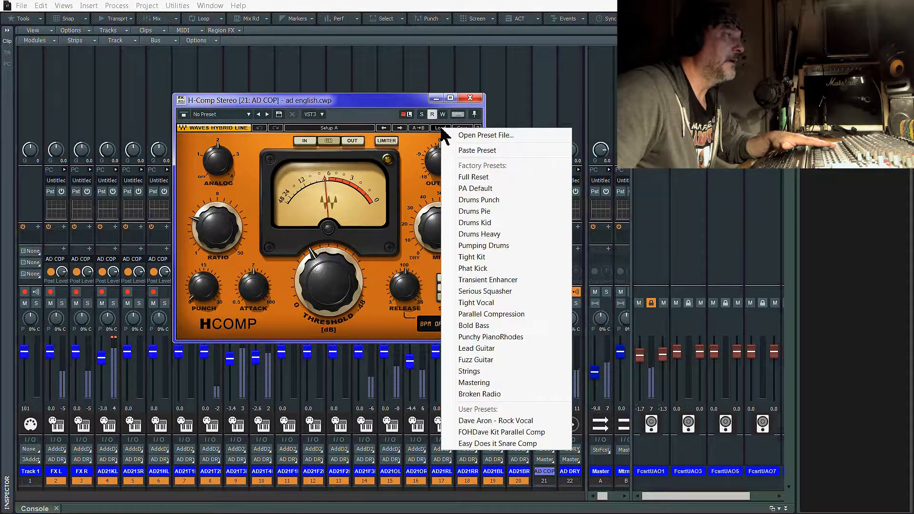
click(471, 234)
mouse_move(328, 283)
mouse_down()
mouse_move(328, 316)
mouse_move(329, 300)
mouse_up()
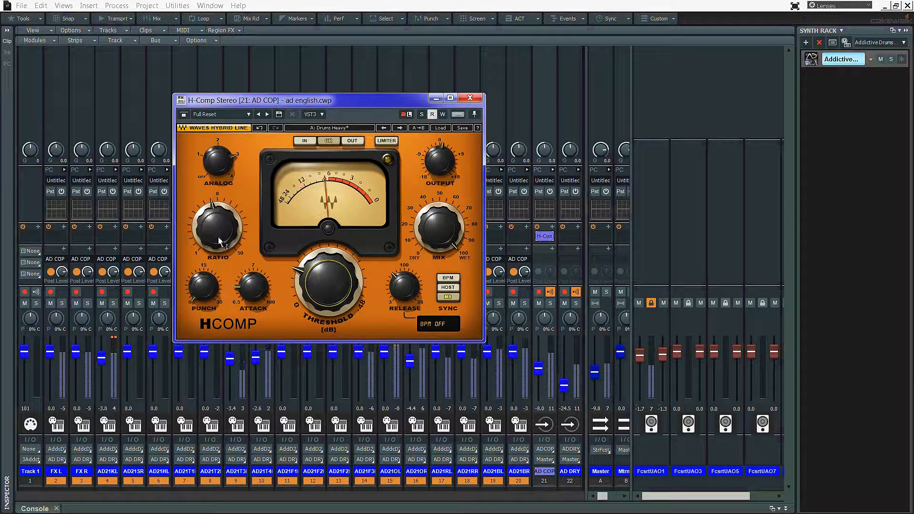
drag(216, 238, 216, 238)
drag(203, 286, 203, 281)
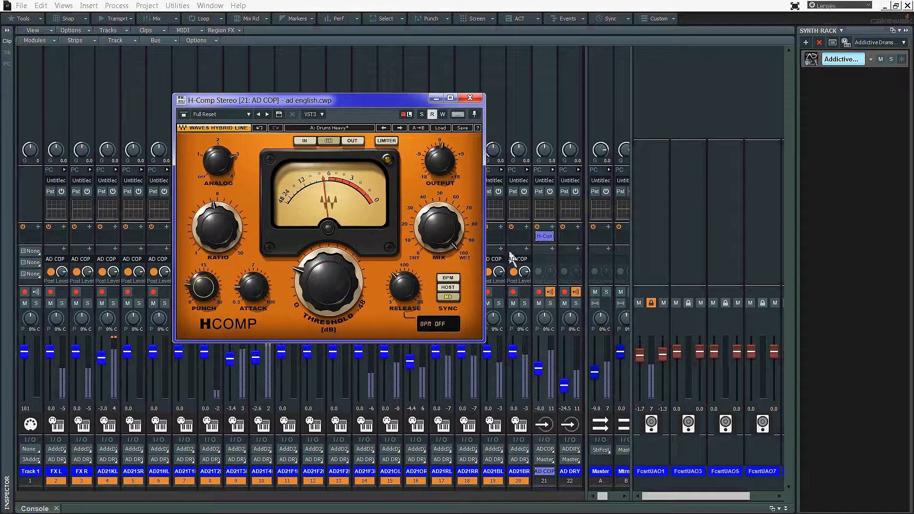
drag(439, 165, 439, 163)
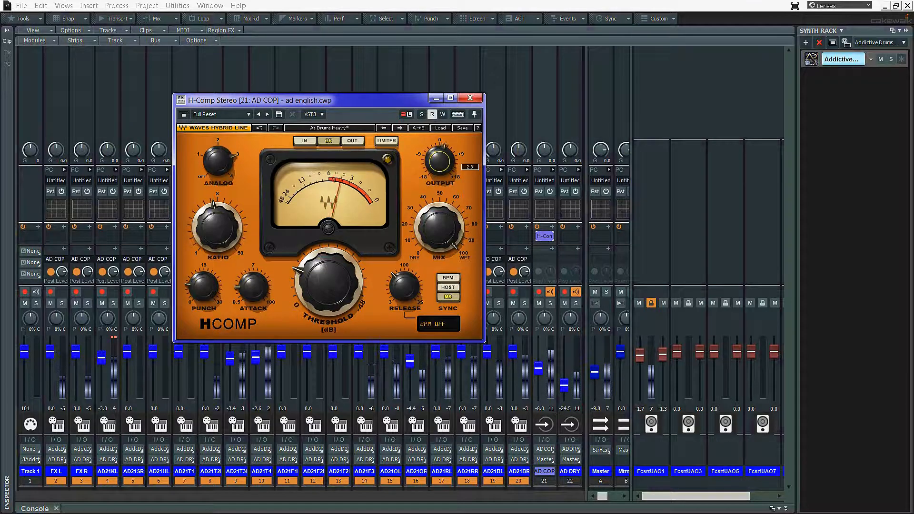
click(470, 98)
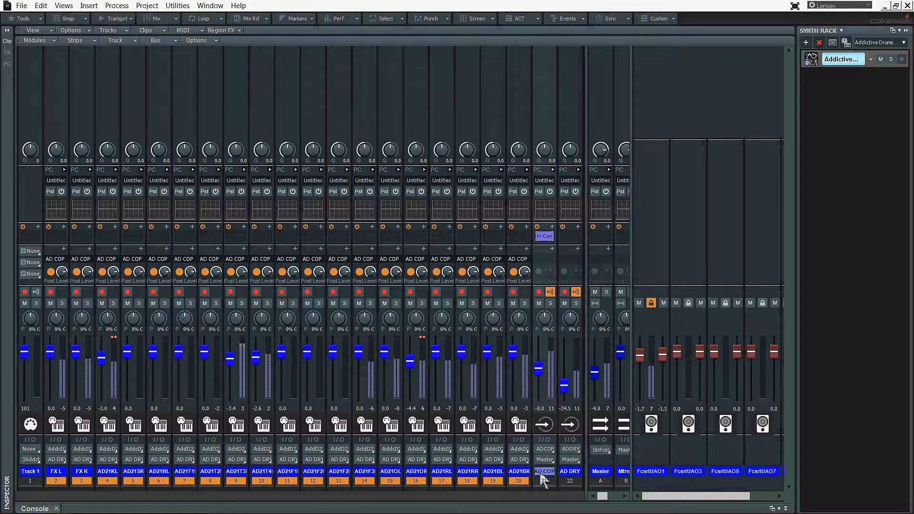
Audition AD COP in solo and balance the two aux tracks, with AD COP at -4.1 and AD DRY at -7.3
click(550, 303)
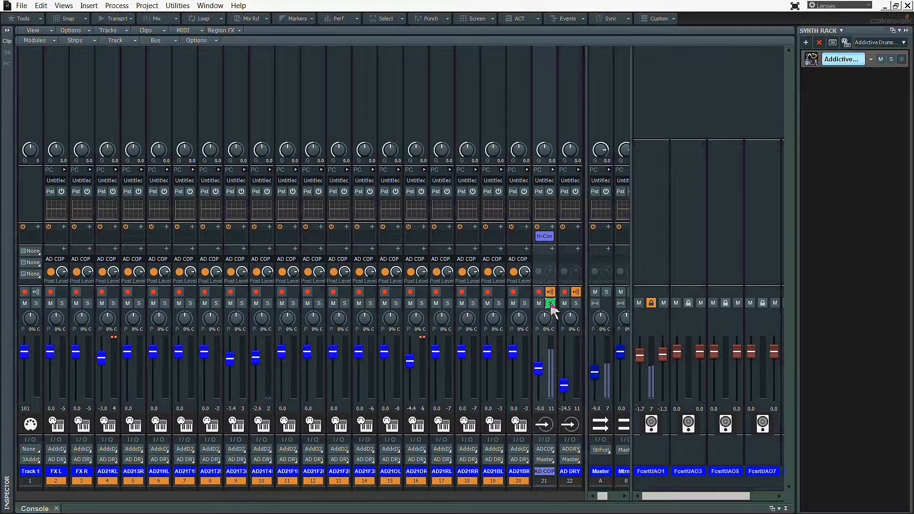
click(551, 303)
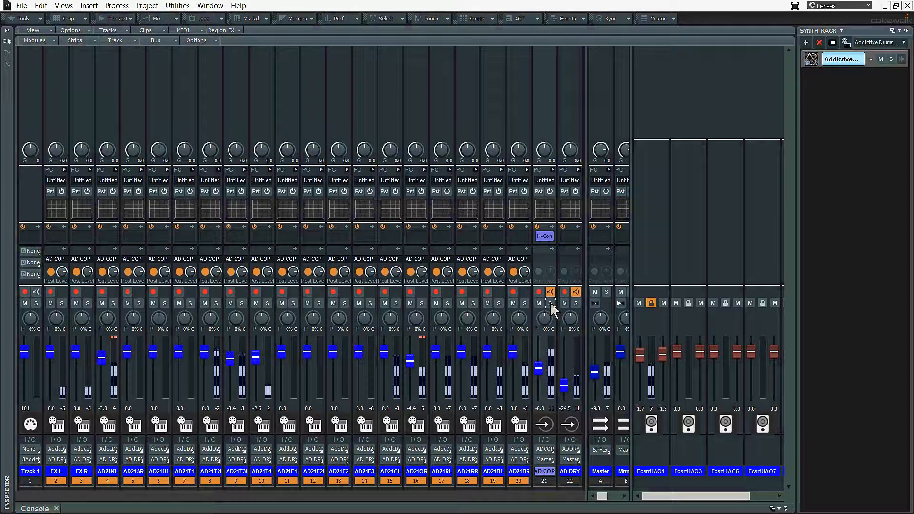
mouse_move(565, 387)
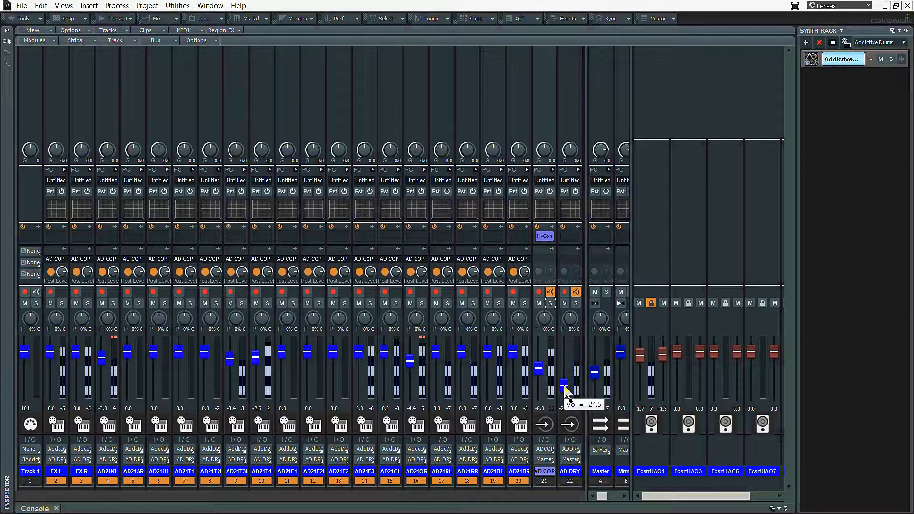
drag(565, 387, 538, 362)
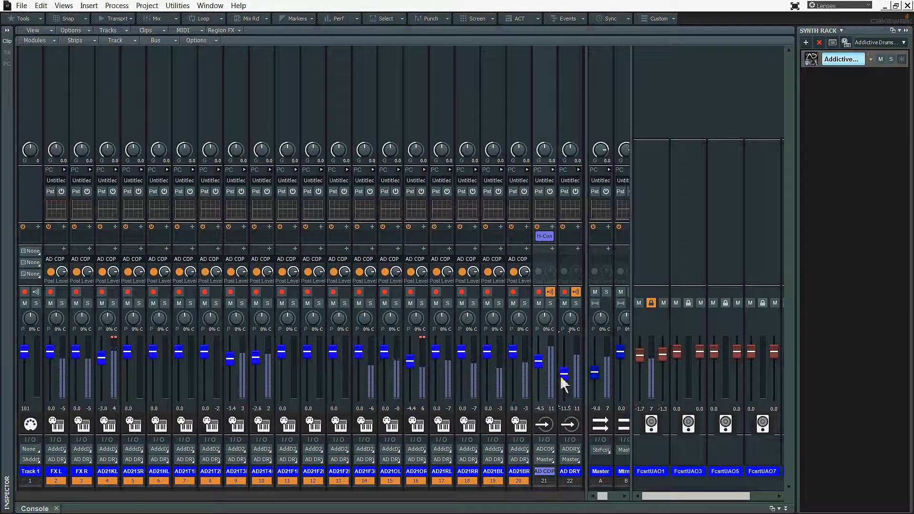
drag(560, 376, 539, 401)
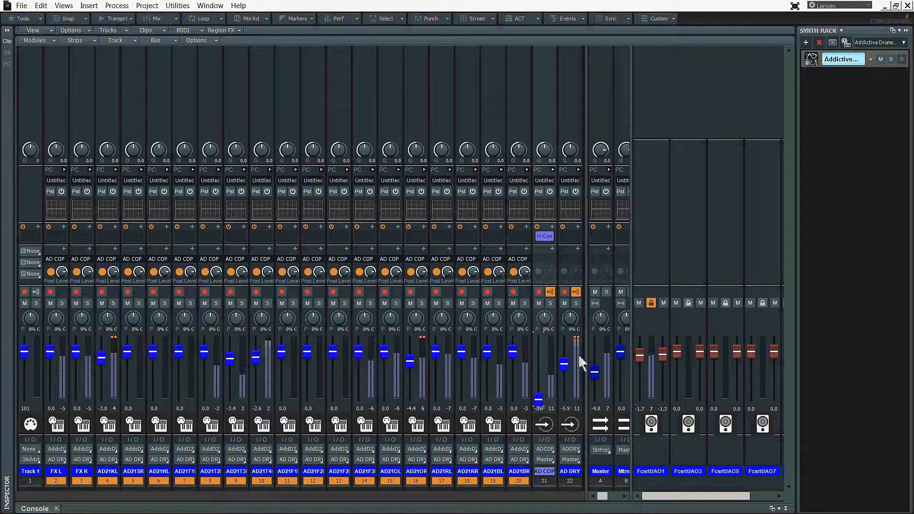
drag(564, 365, 564, 368)
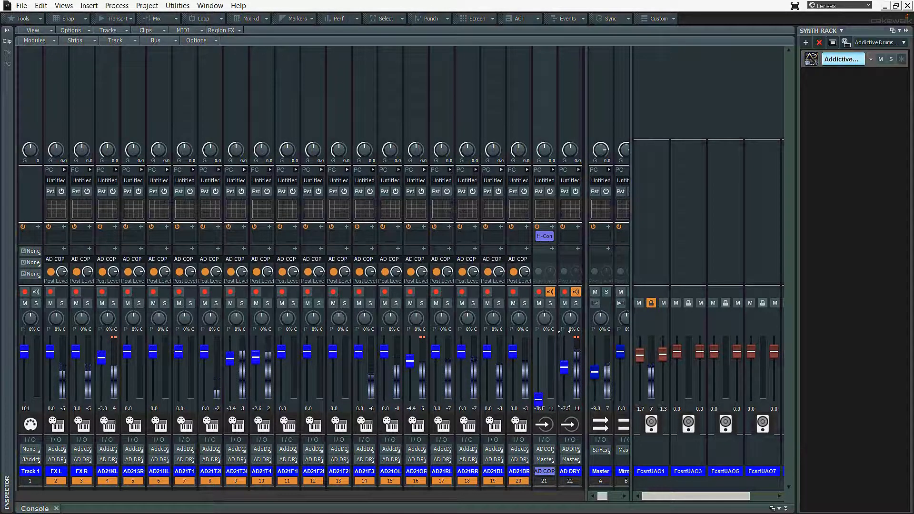
drag(538, 399, 538, 388)
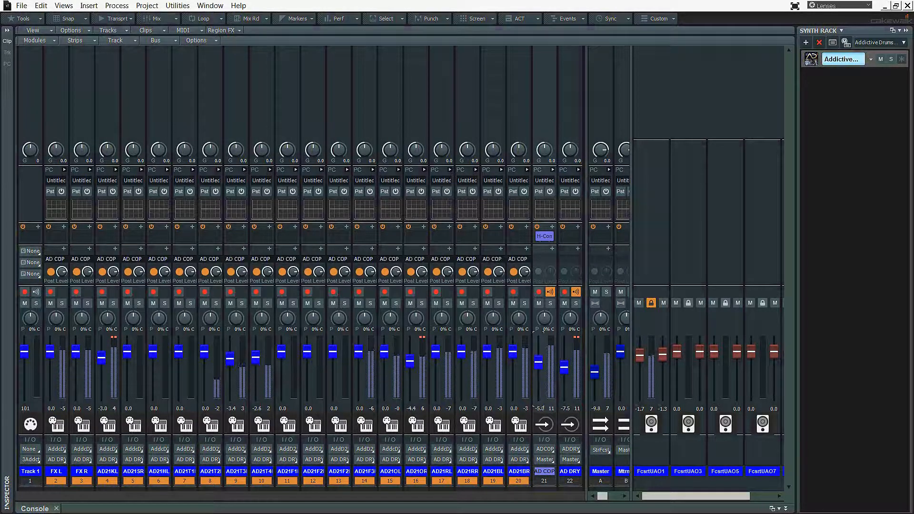
drag(538, 361, 538, 360)
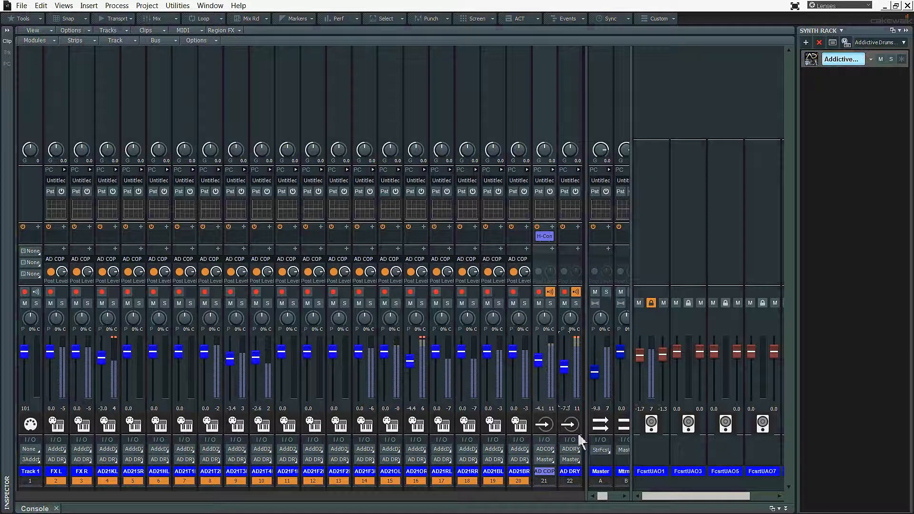
Widen the console's track strip area, and open the Addictive Drums 2 instrument to view its kit and mixer before minimizing it
drag(587, 425, 604, 426)
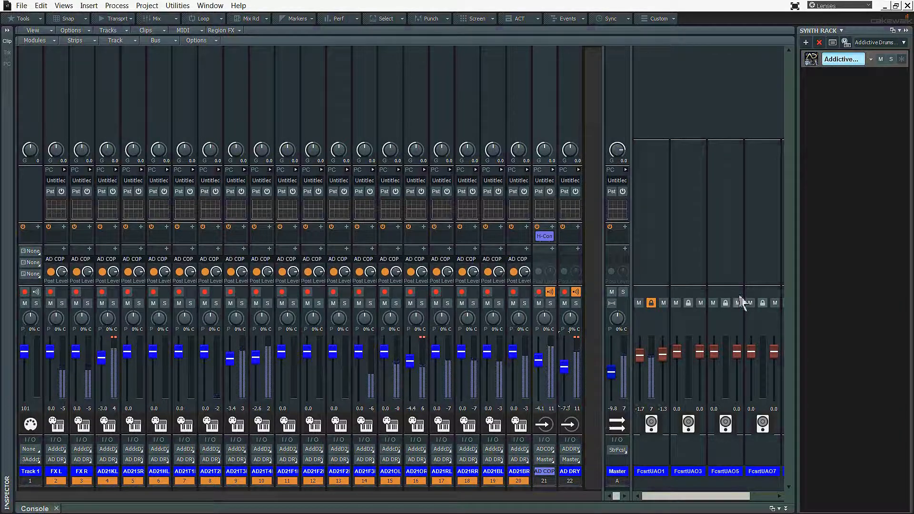
click(810, 61)
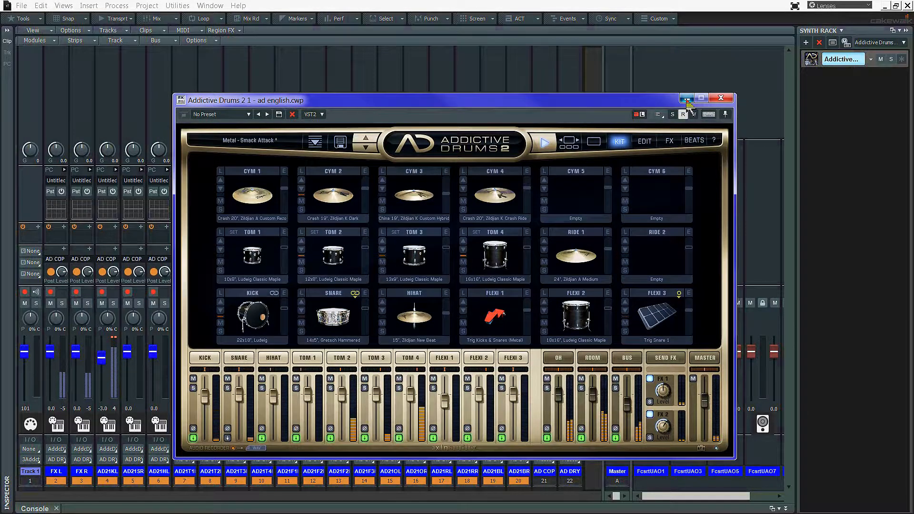
click(687, 98)
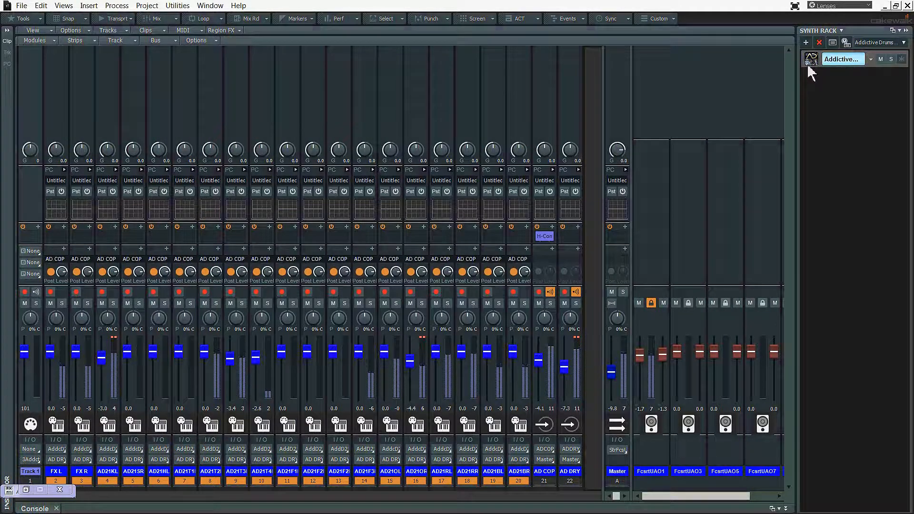